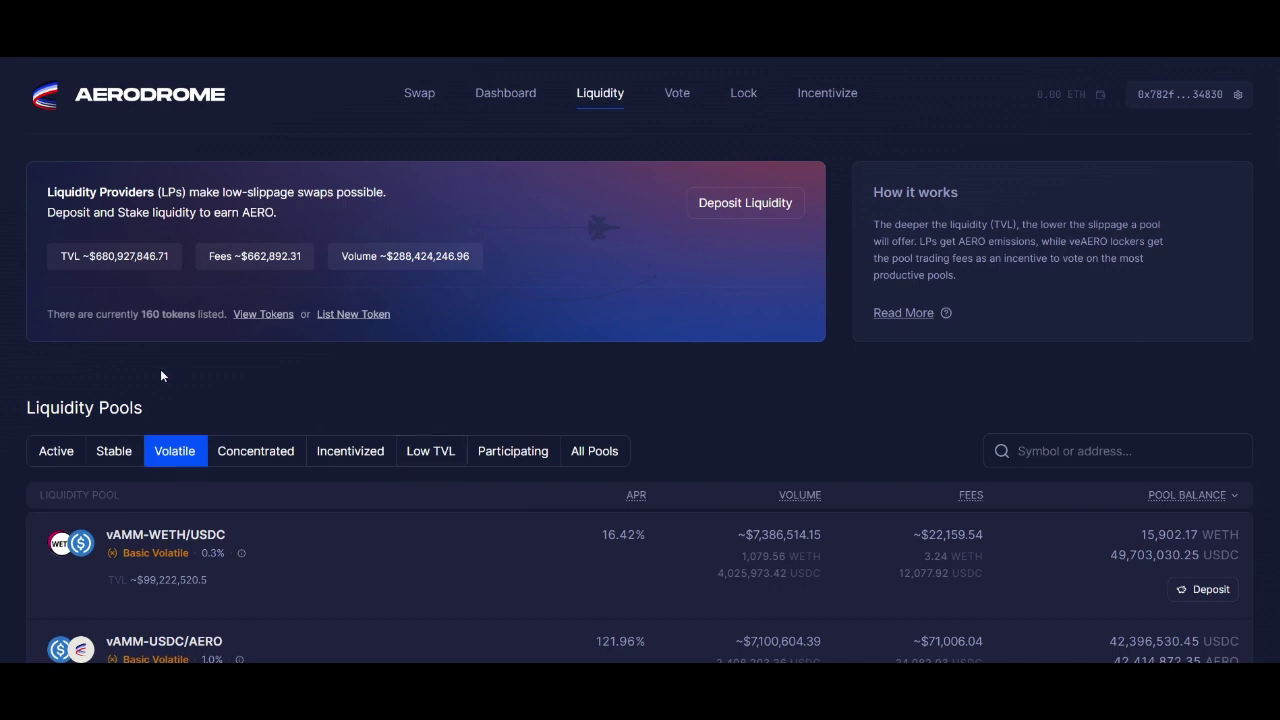
Step: Browse Aerodrome's Volatile pools, led by vAMM-WETH/USDC at about $99.2M TVL, and check the pool info
scroll(811, 419, down, 3)
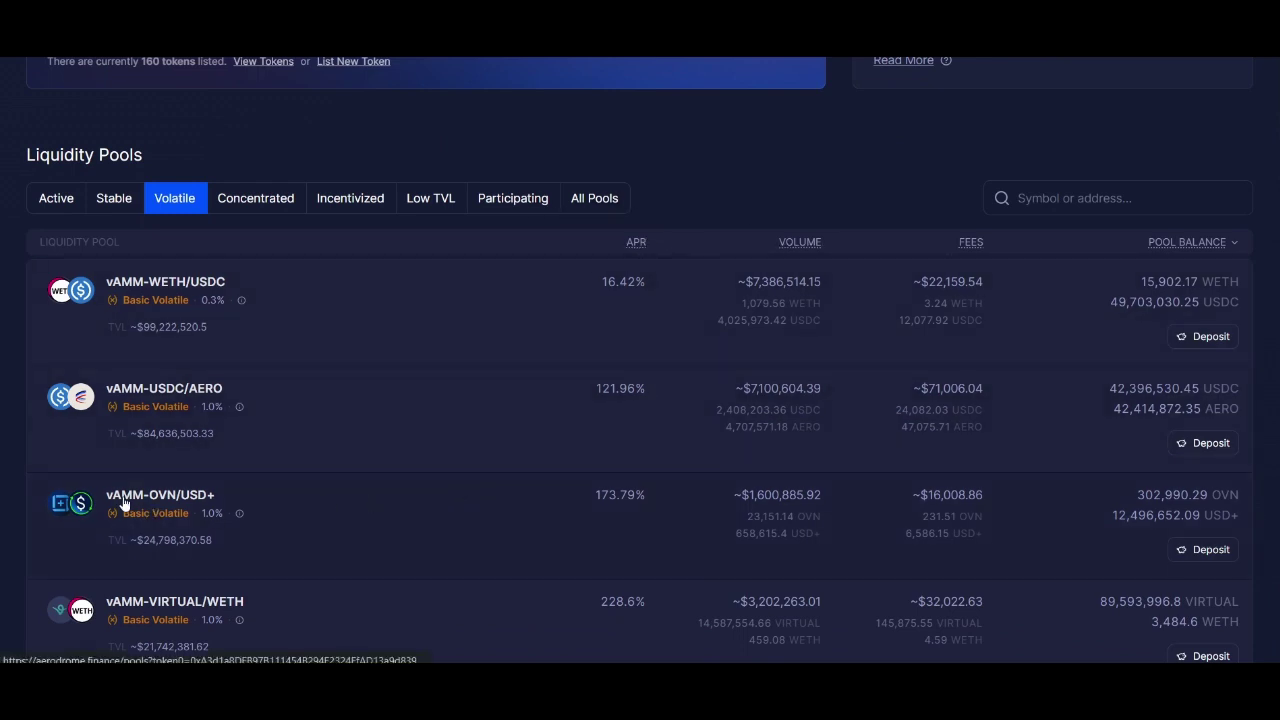
scroll(360, 450, down, 2)
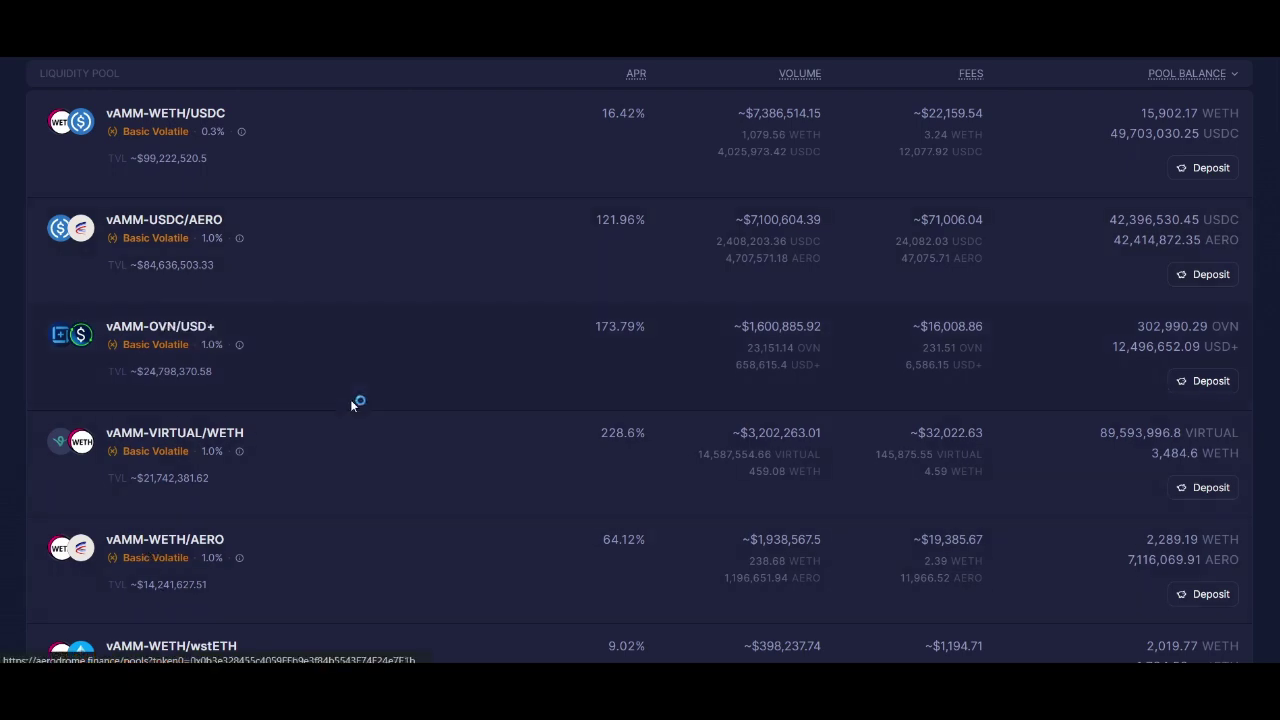
mouse_move(241, 240)
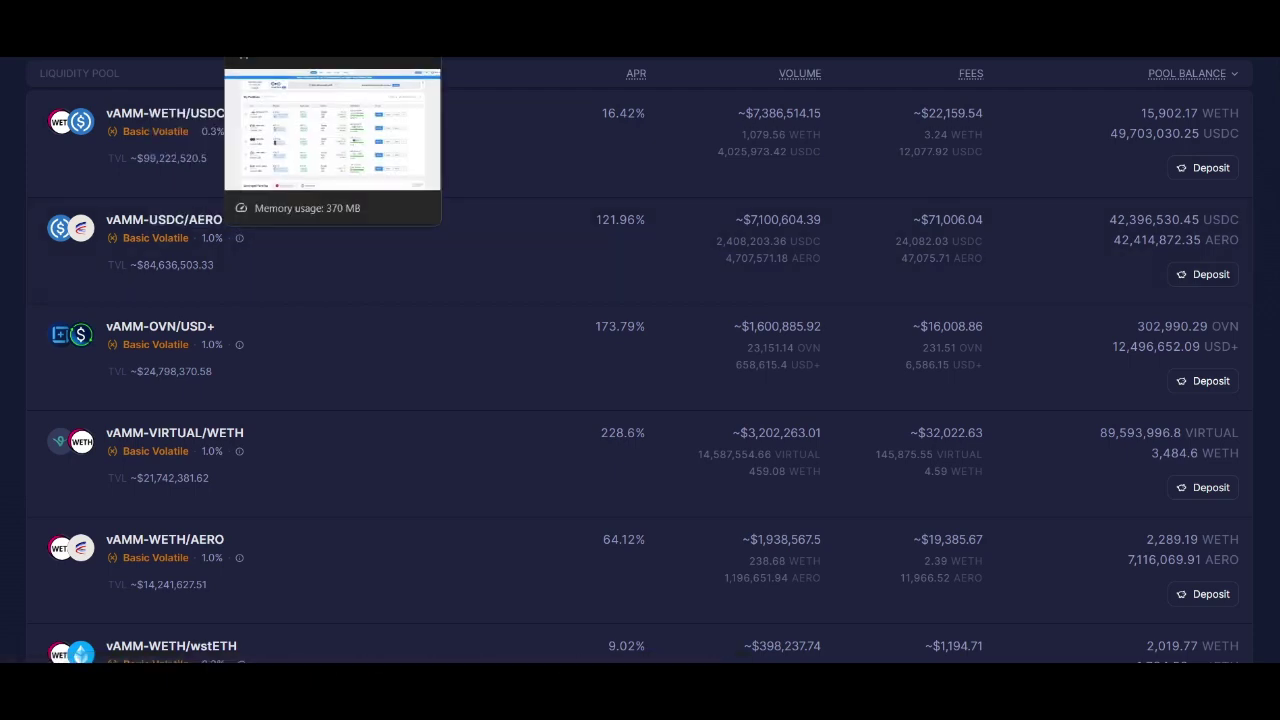
click(300, 42)
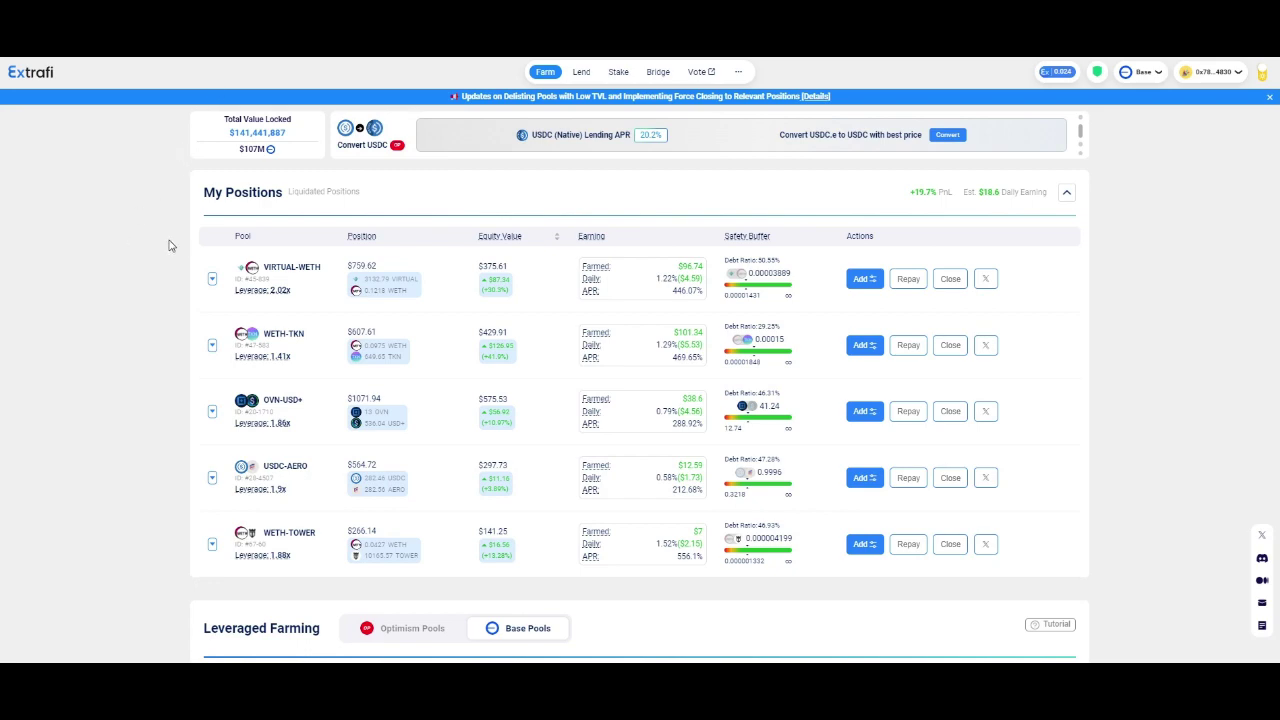
Step: Scroll the Leveraged Farming list and toggle the WETH-TKN availability note between tokens
scroll(171, 243, down, 5)
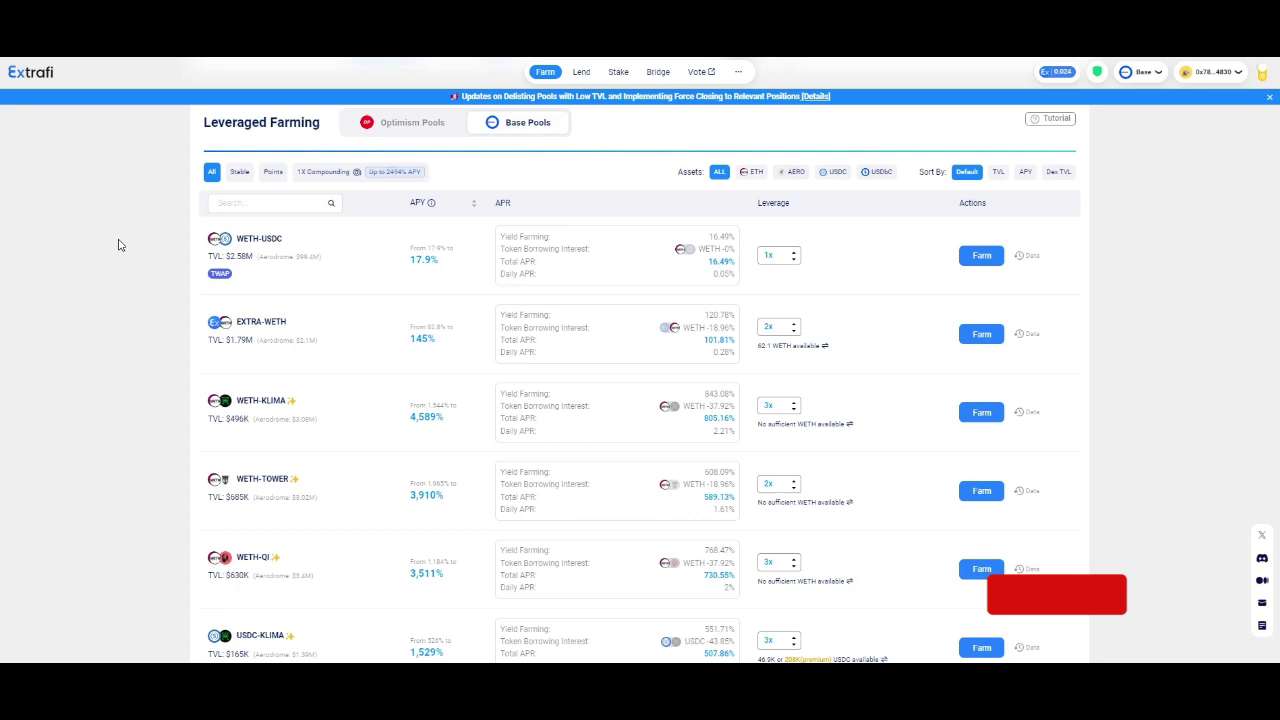
scroll(118, 245, down, 2)
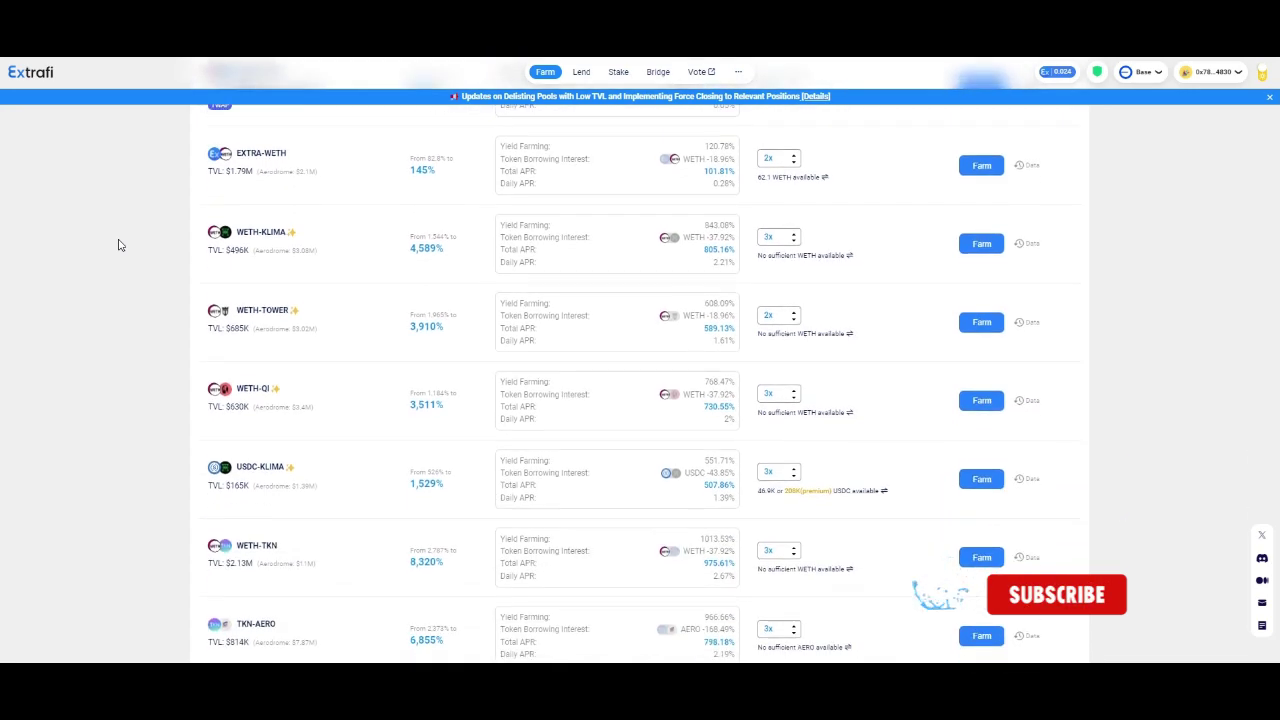
scroll(118, 245, down, 2)
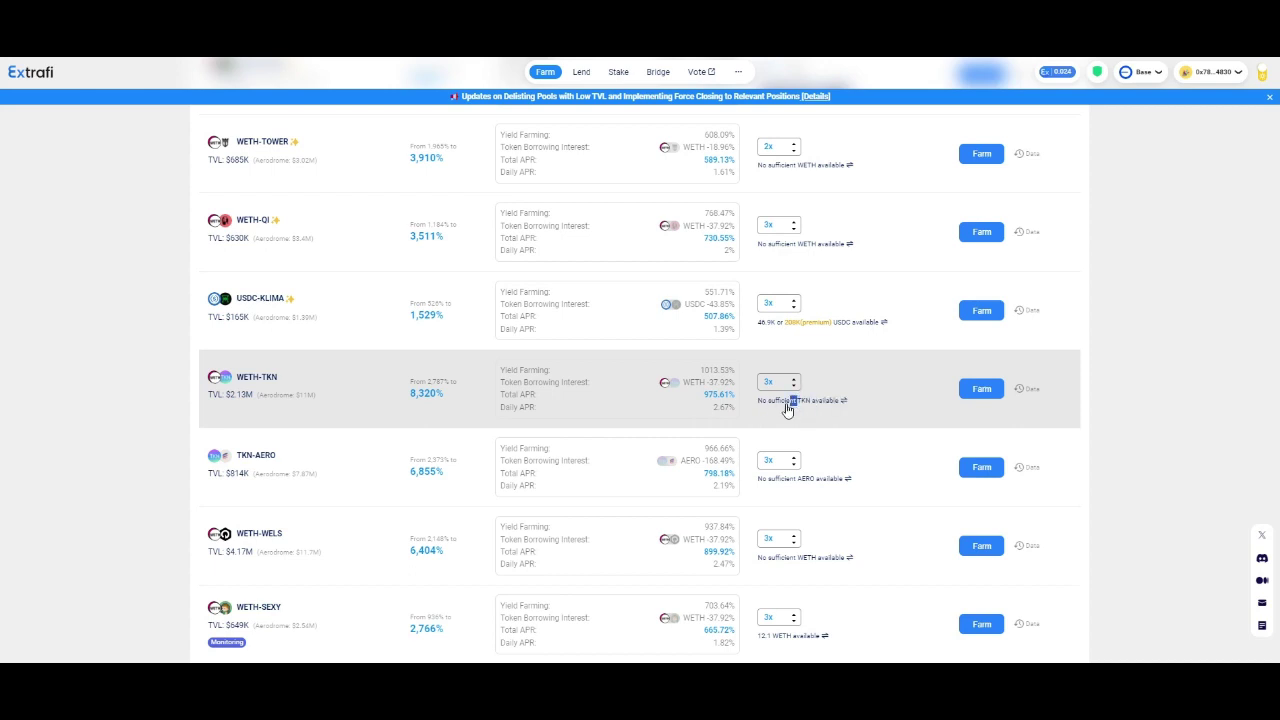
click(802, 402)
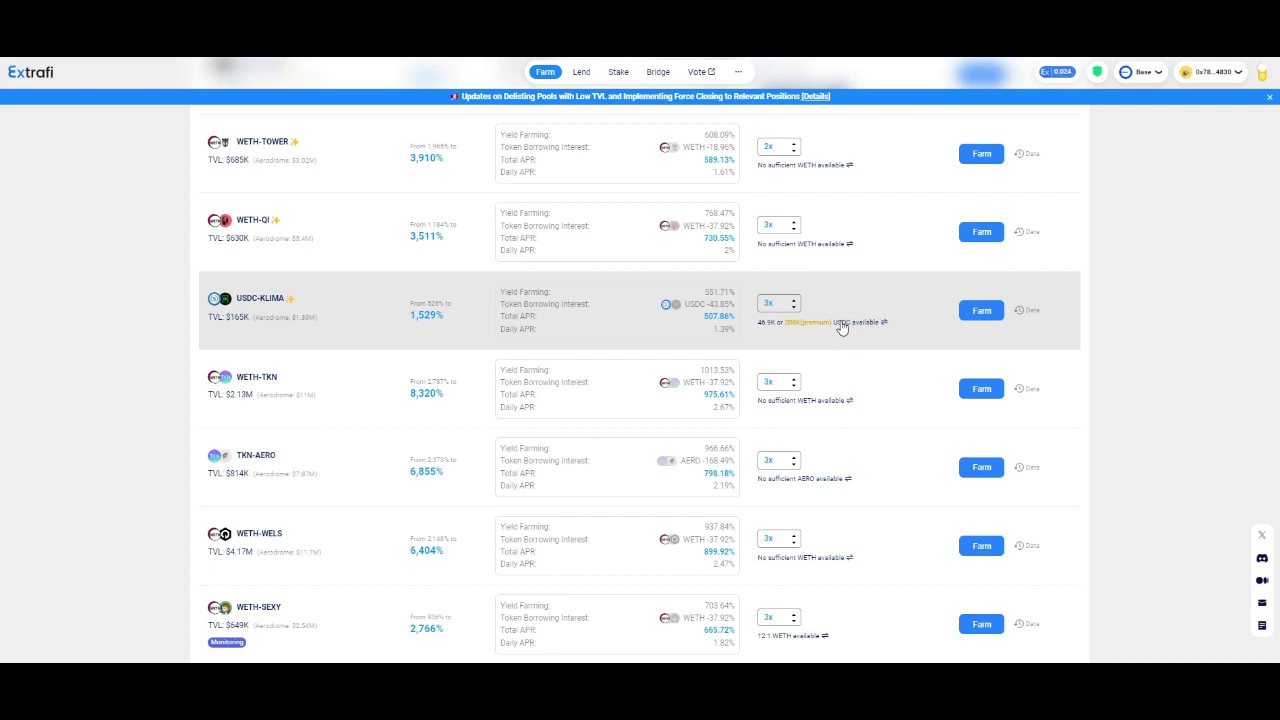
Step: Scroll further down the Leveraged Farming list to bring the WETH-MET row into view
scroll(234, 329, down, 3)
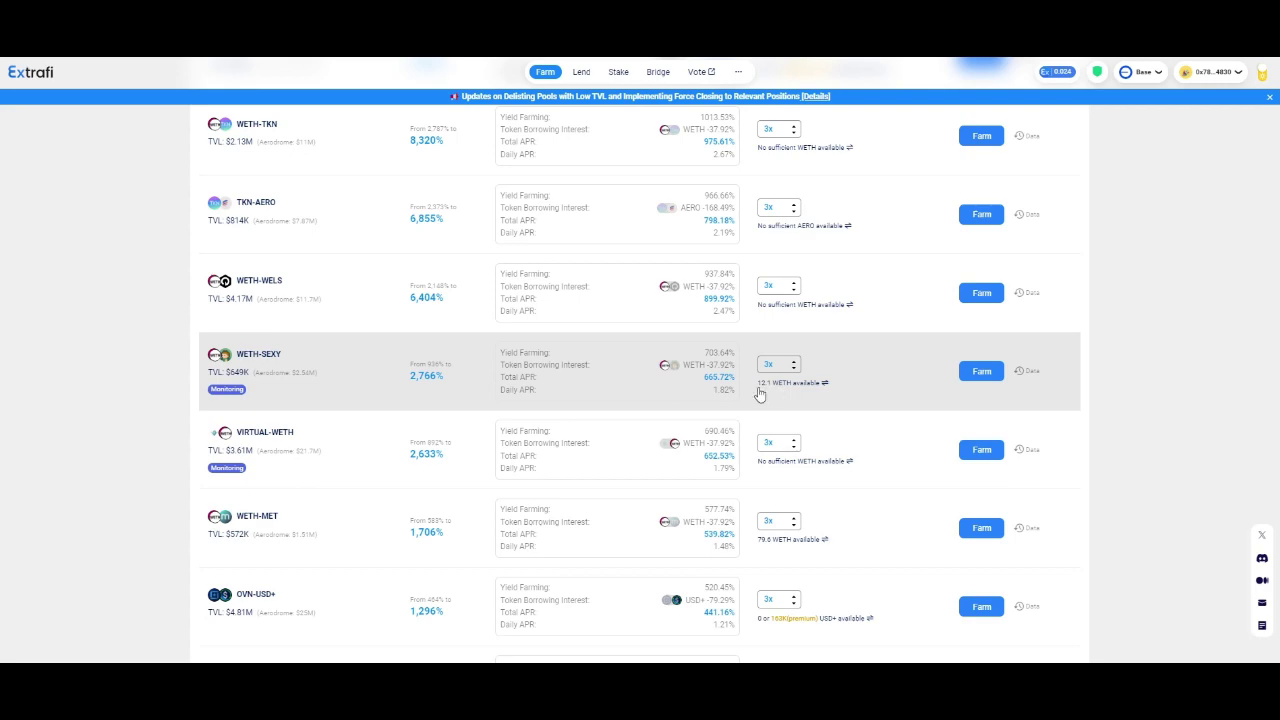
scroll(170, 423, down, 2)
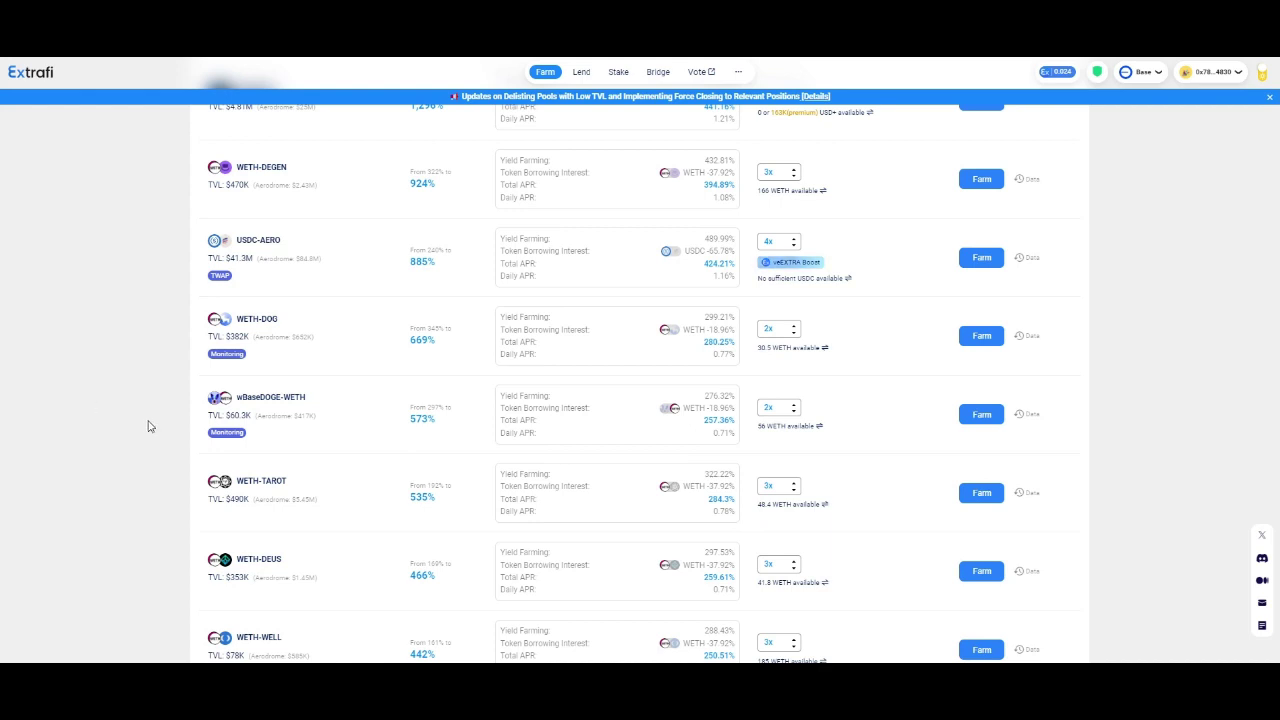
scroll(300, 414, up, 4)
scroll(474, 390, up, 4)
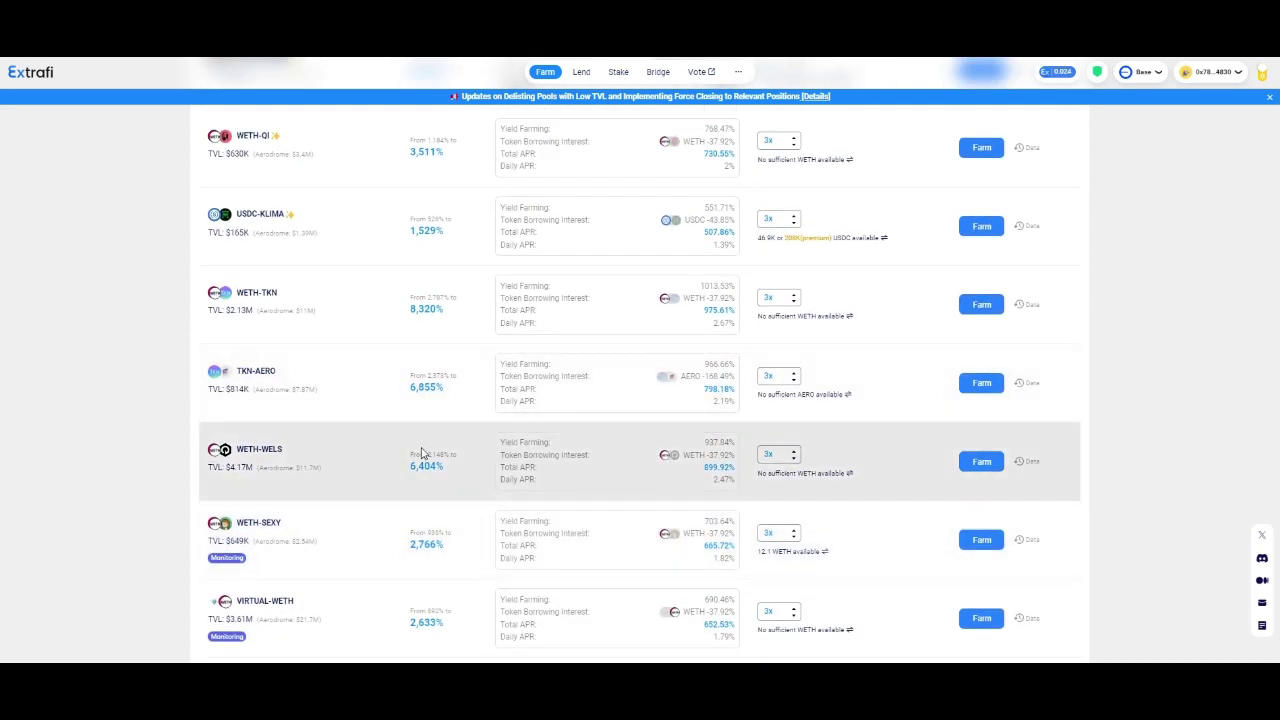
scroll(400, 445, down, 2)
scroll(686, 473, down, 2)
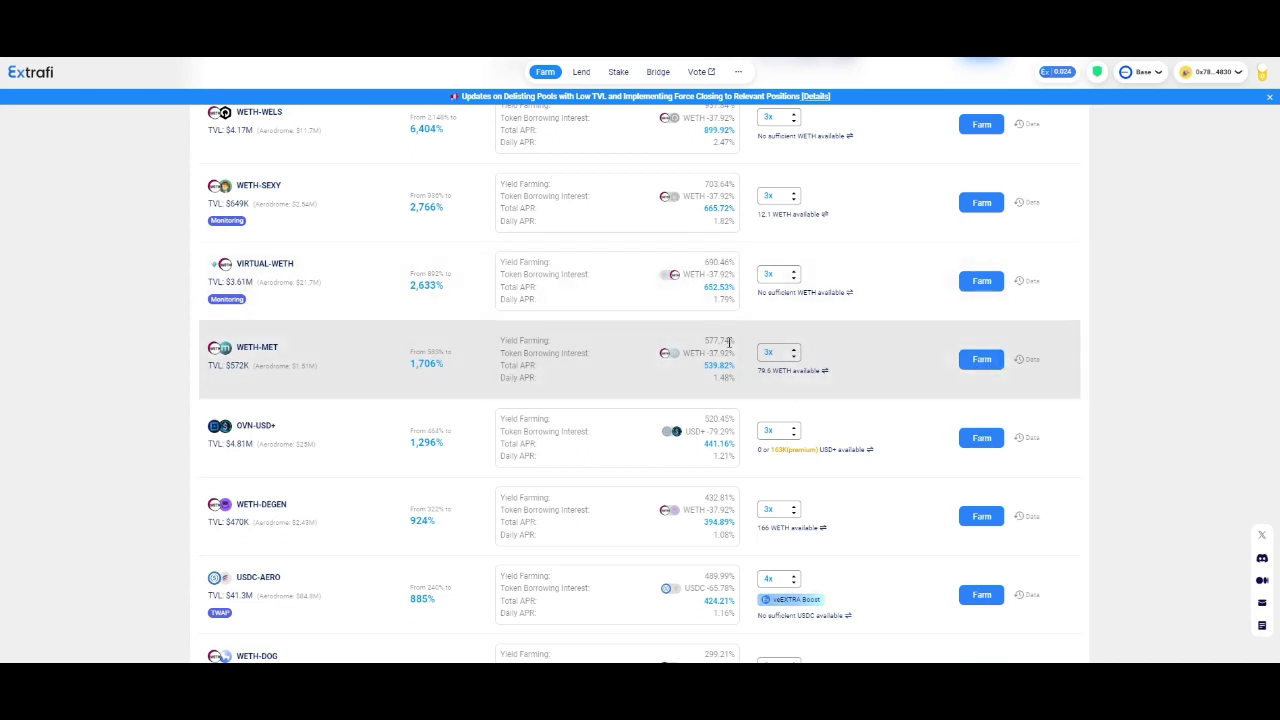
drag(760, 378, 790, 378)
Step: Show MET availability for WETH-MET, open its farm form, and deposit the full 0.003803582808745857 ETH
click(790, 378)
click(981, 361)
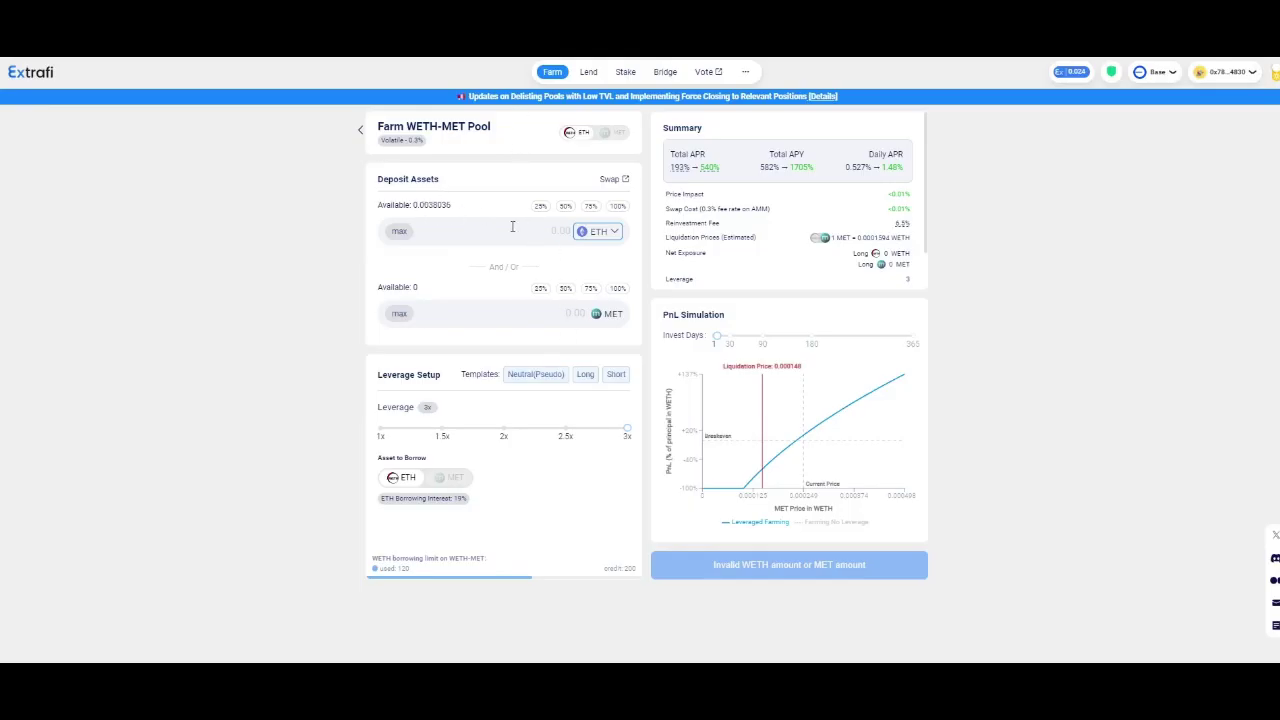
click(445, 210)
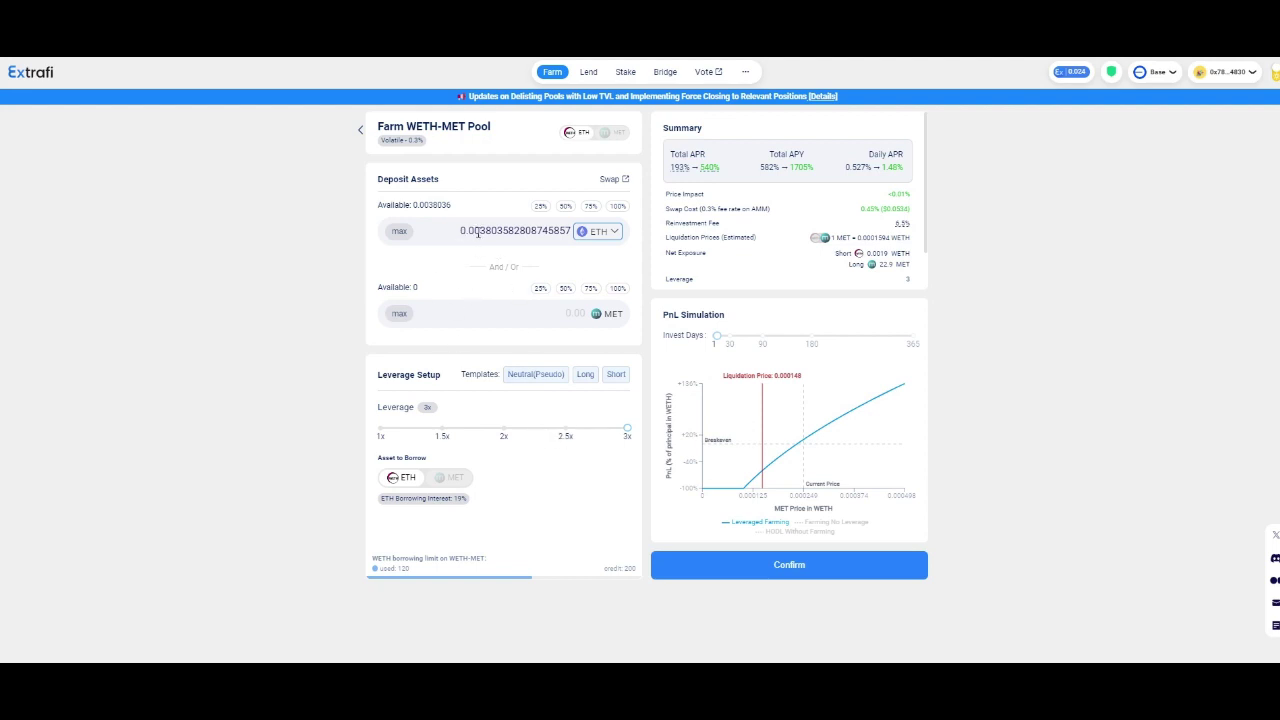
double_click(540, 231)
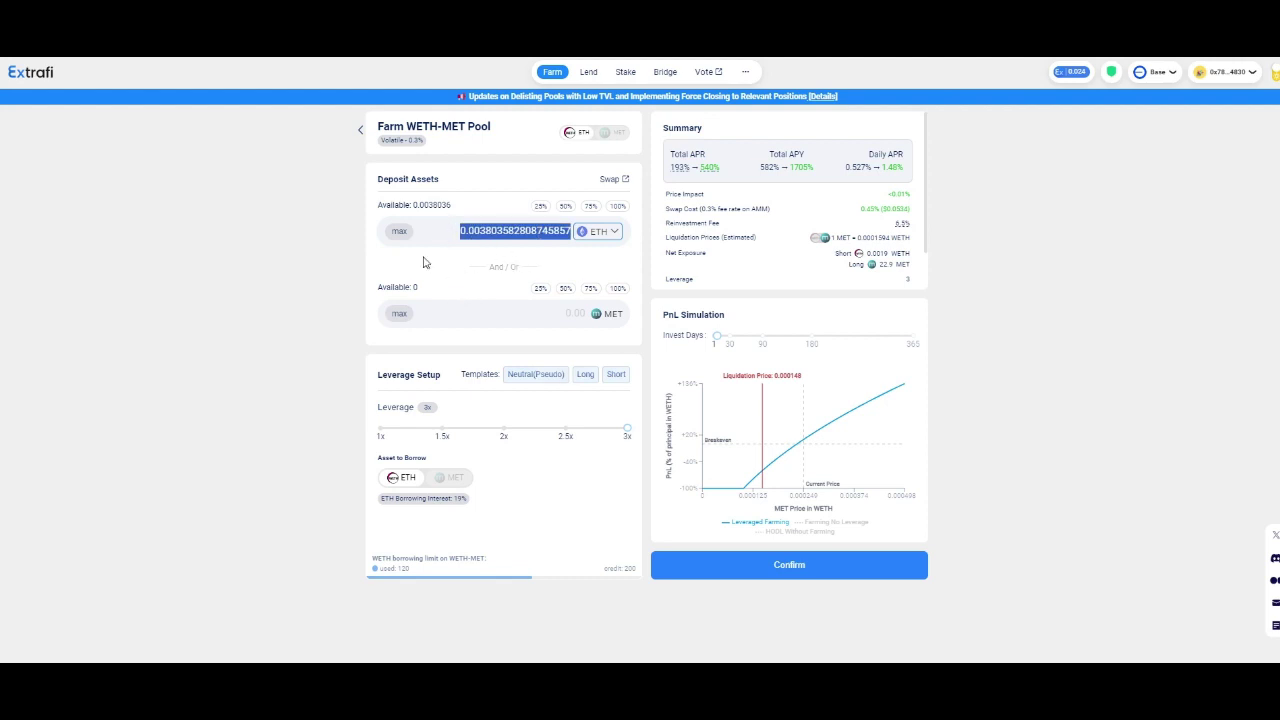
click(334, 291)
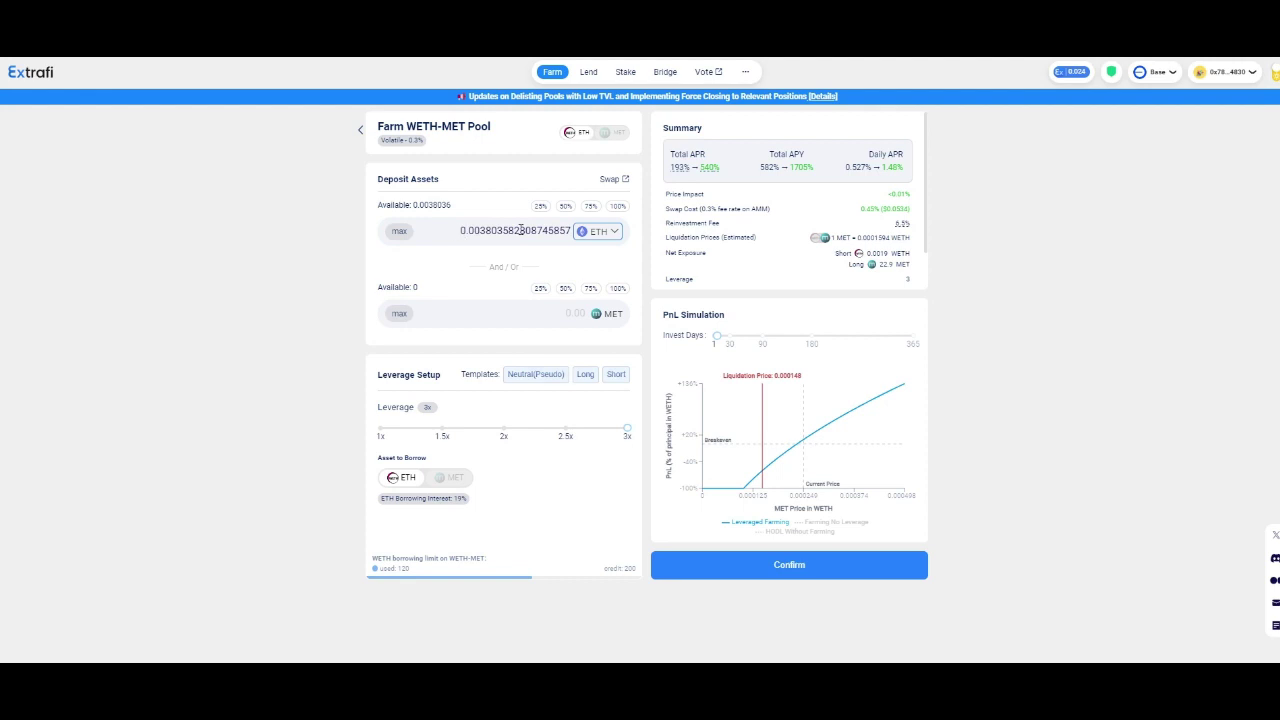
click(566, 207)
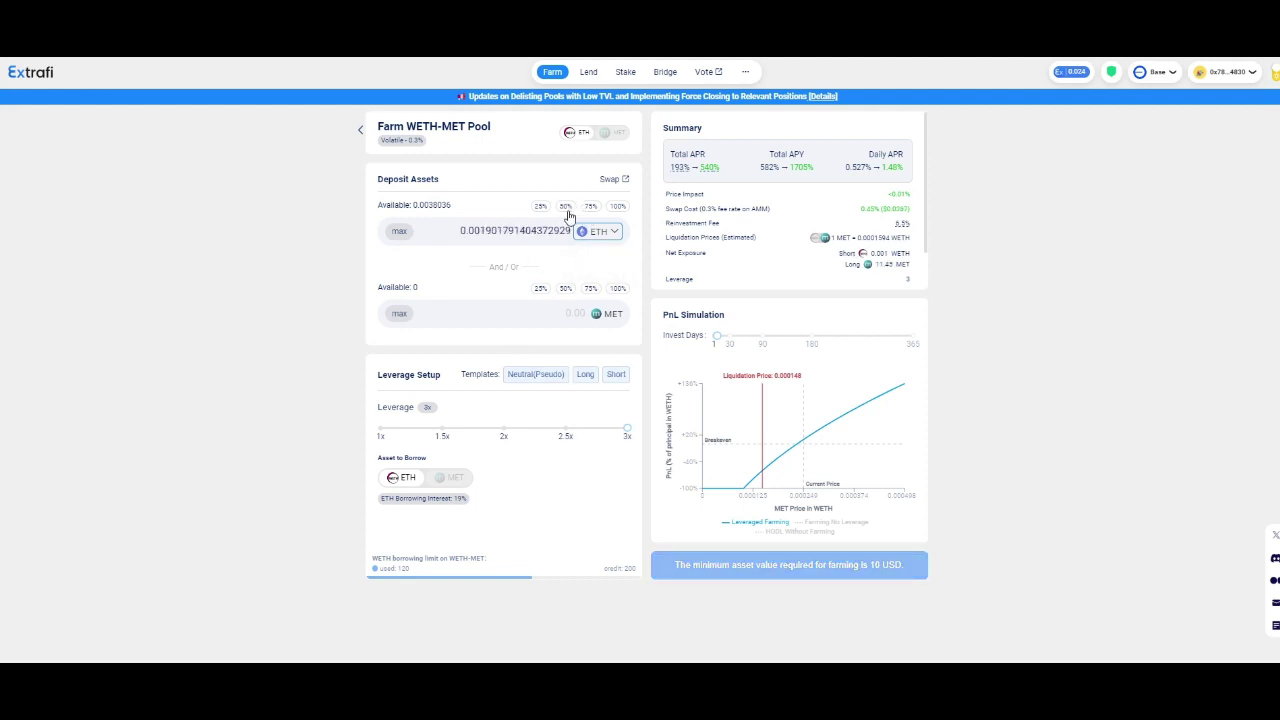
click(616, 208)
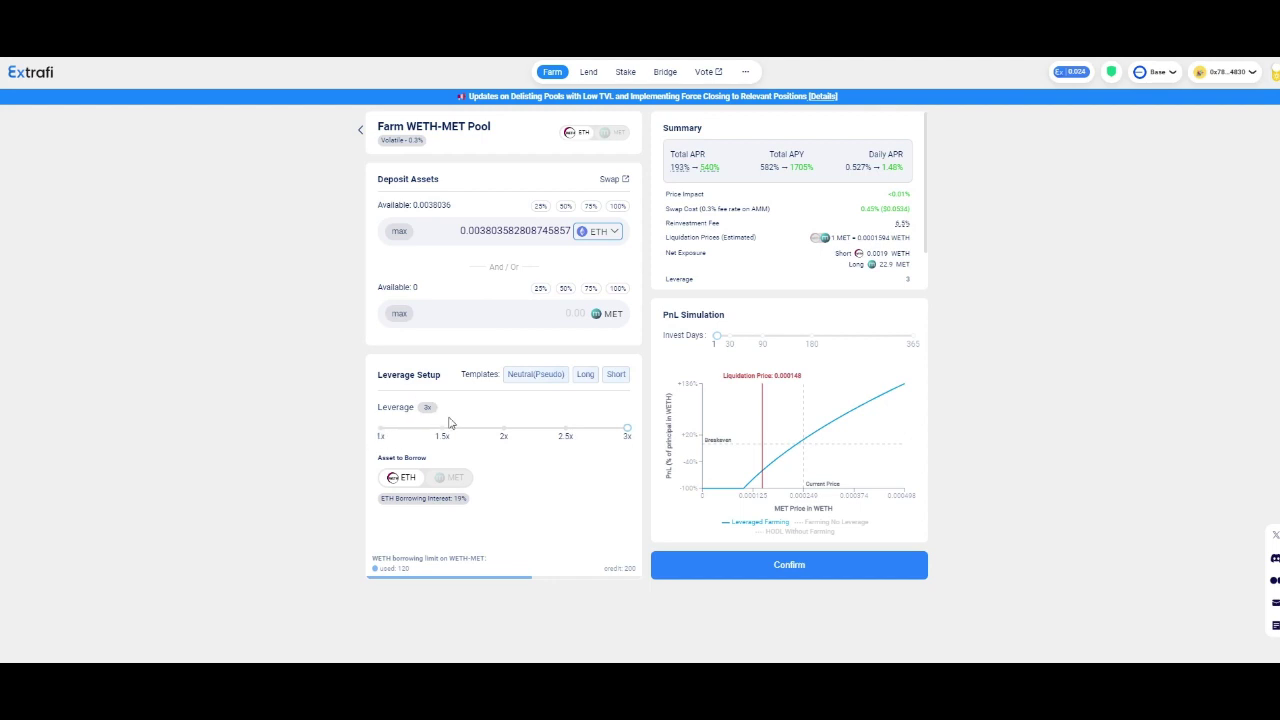
click(585, 374)
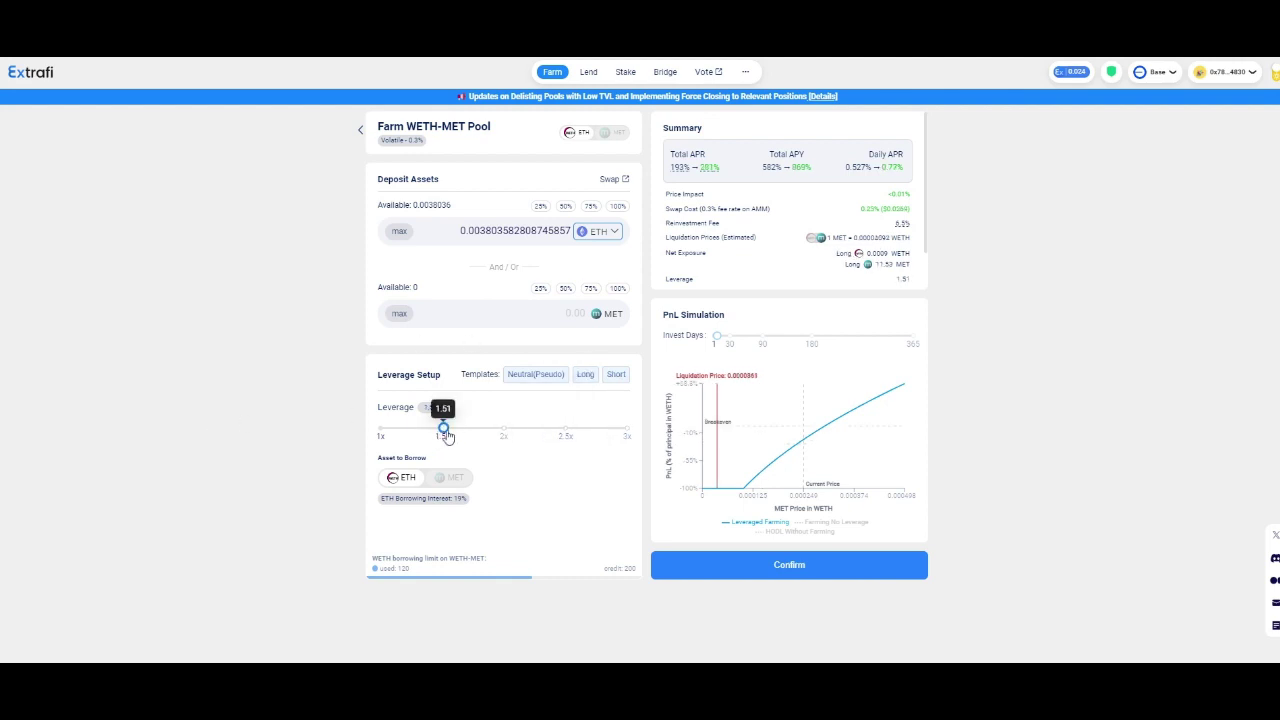
click(500, 430)
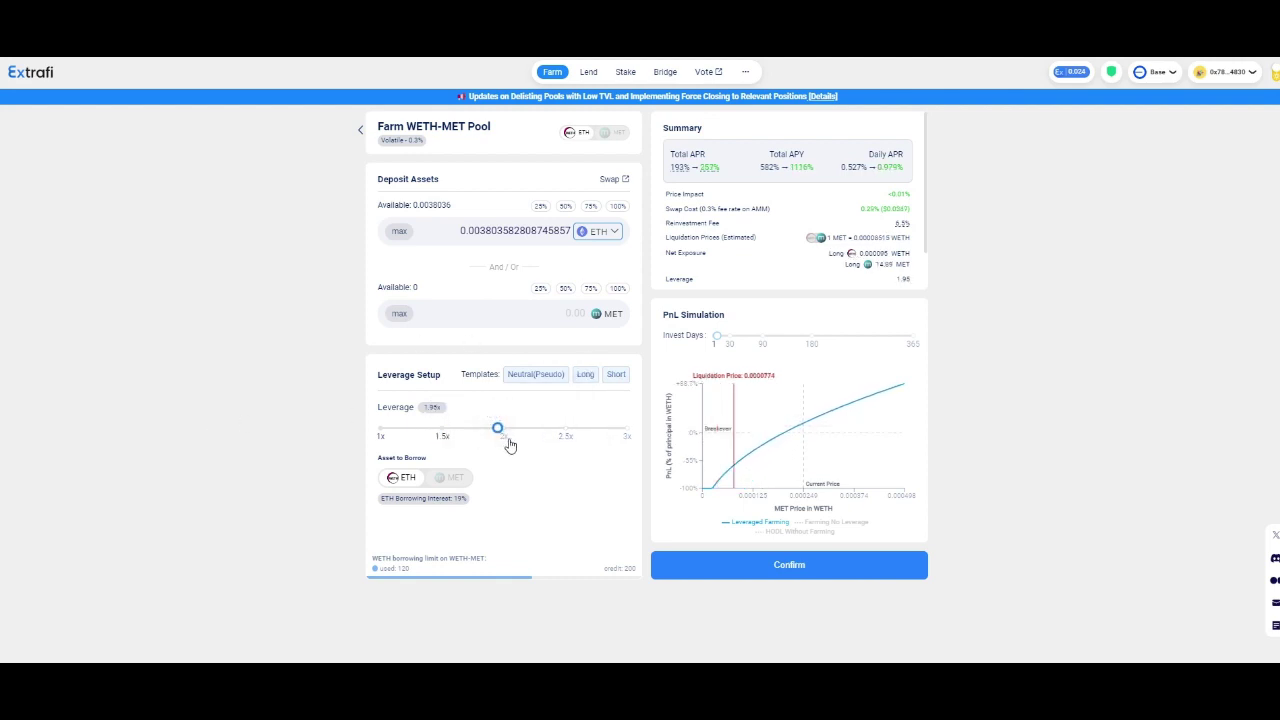
click(561, 430)
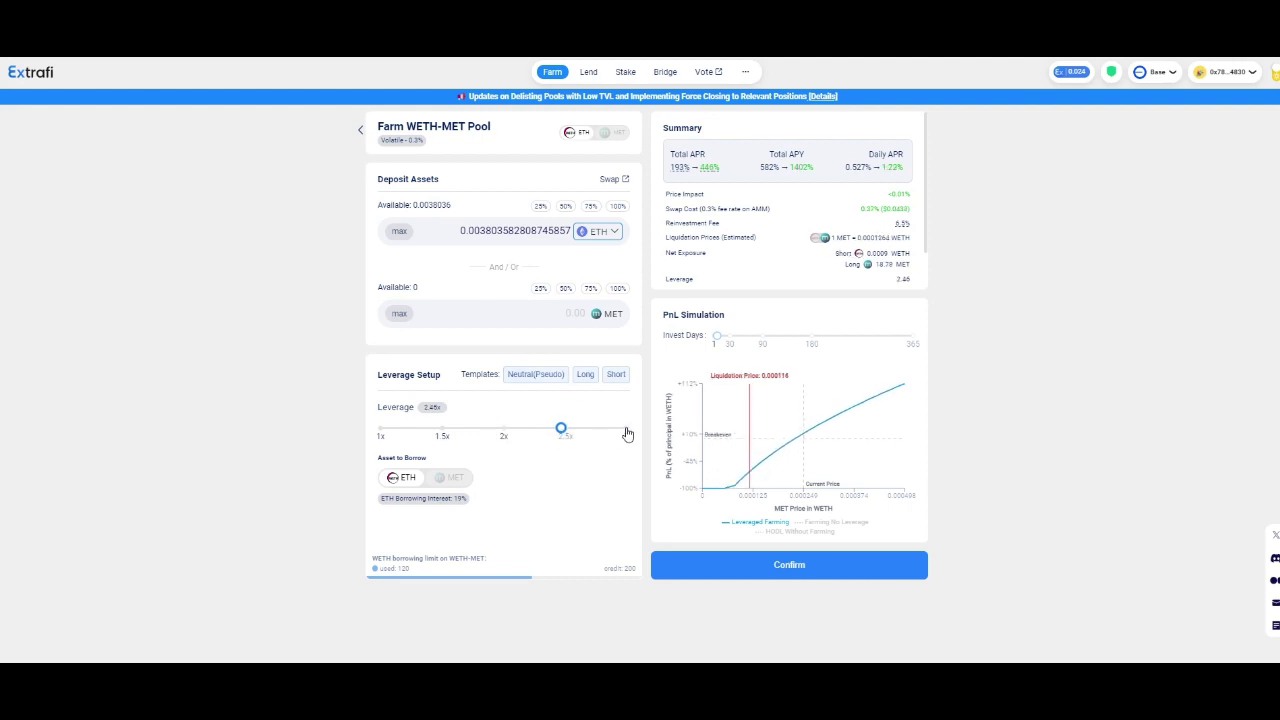
click(627, 430)
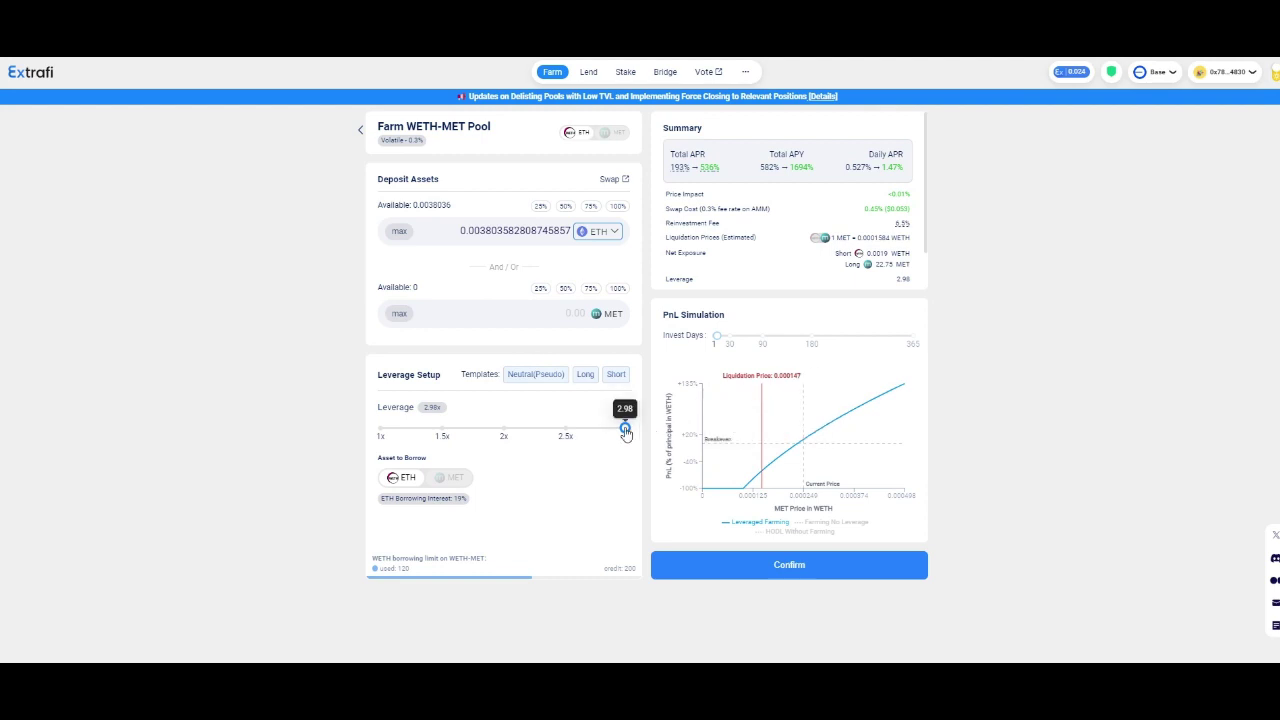
drag(626, 429, 636, 432)
mouse_move(810, 425)
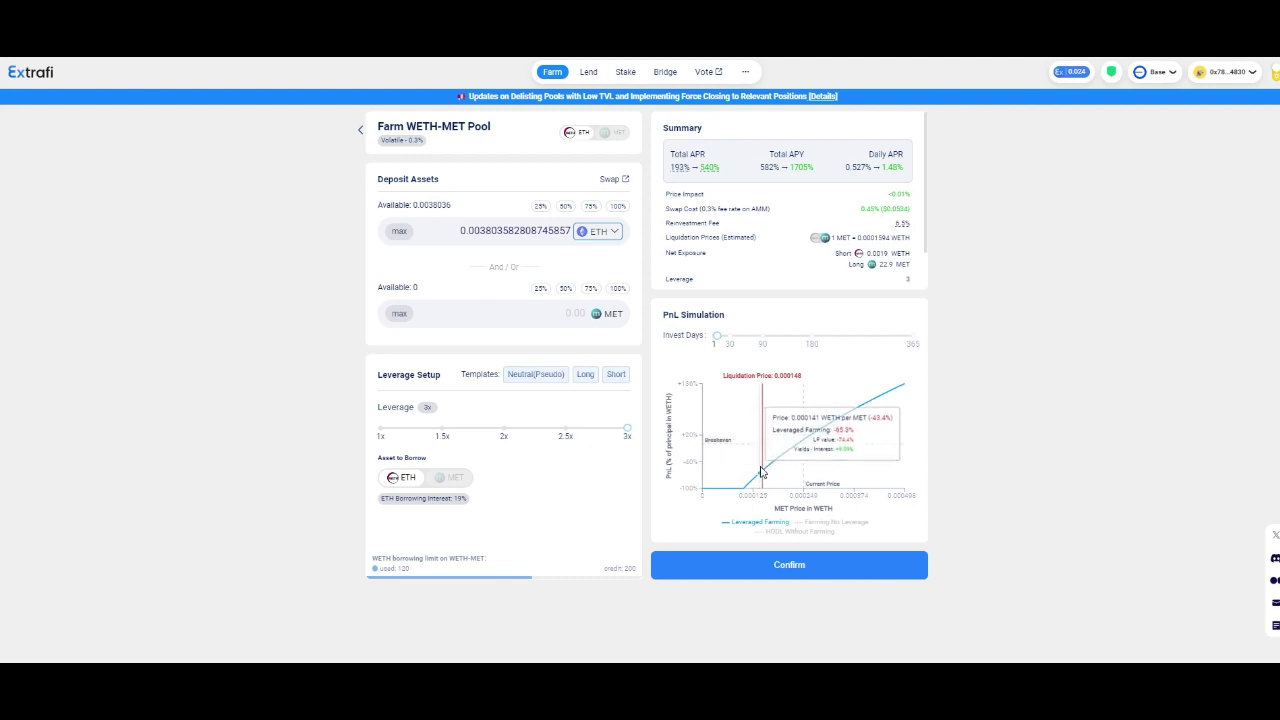
Step: Zoom the page to 100% to read the 3x PnL chart, liquidating at 0.000148 WETH per MET
key(ctrl+plus)
key(ctrl+plus)
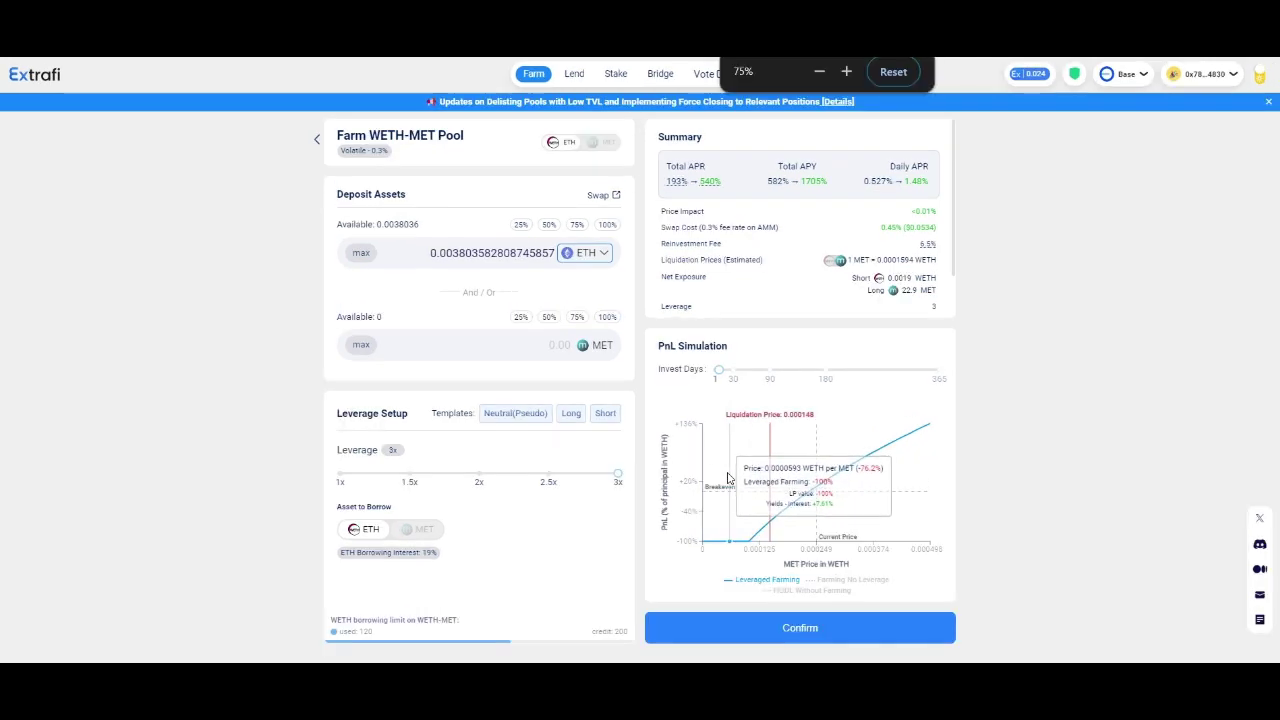
scroll(738, 462, down, 1)
key(ctrl+plus)
key(ctrl+plus)
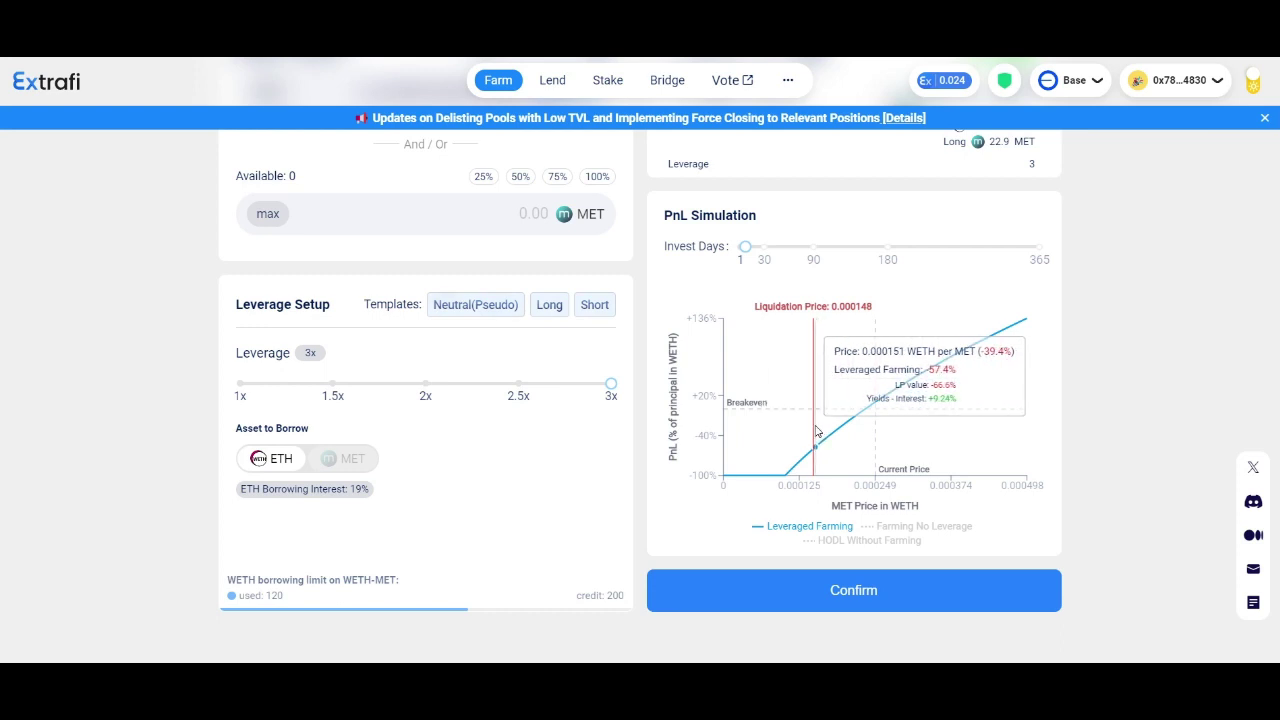
Step: Lower leverage to 1.51x, giving 281% total APR and a 0.0000361 WETH liquidation price
click(334, 388)
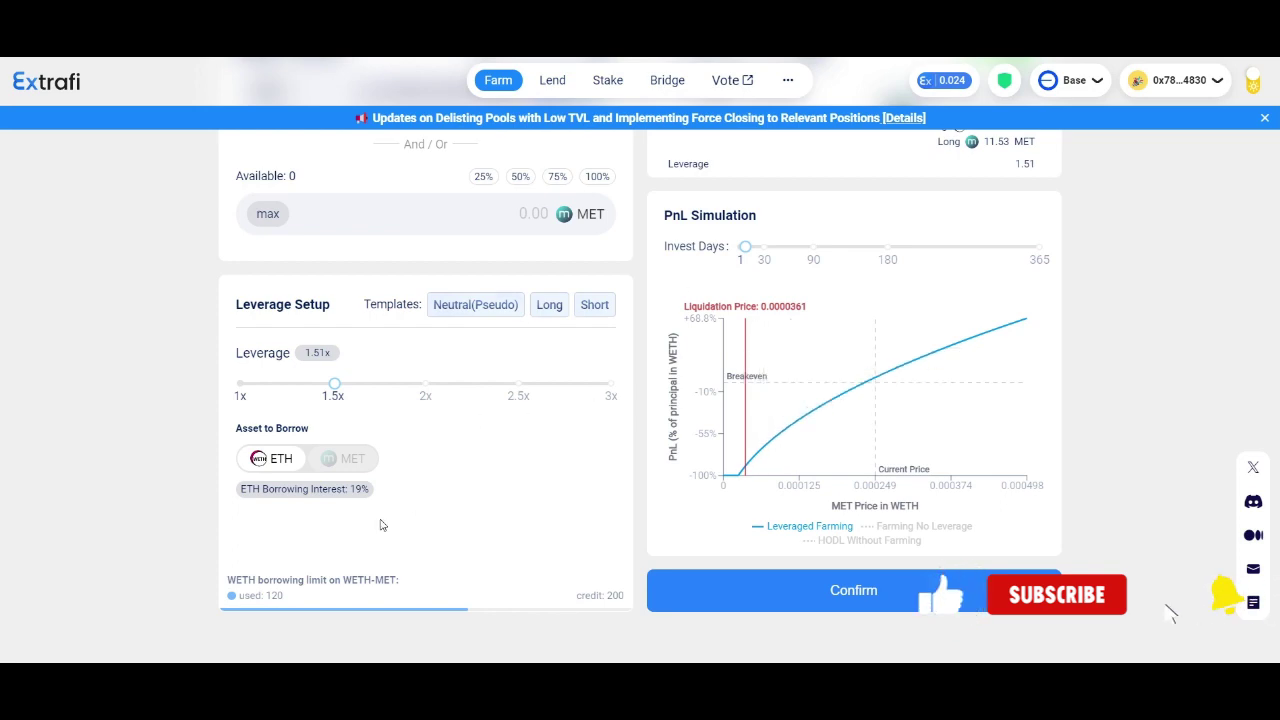
scroll(593, 489, up, 3)
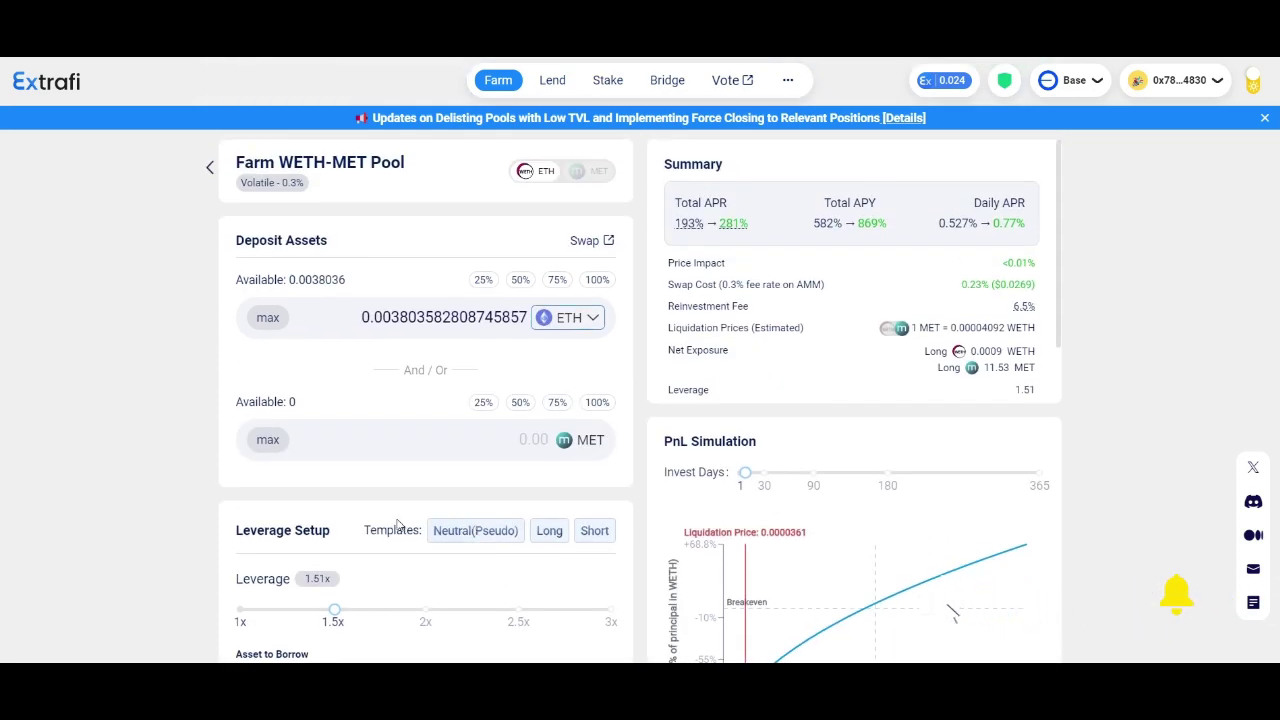
scroll(397, 527, down, 2)
scroll(397, 527, up, 2)
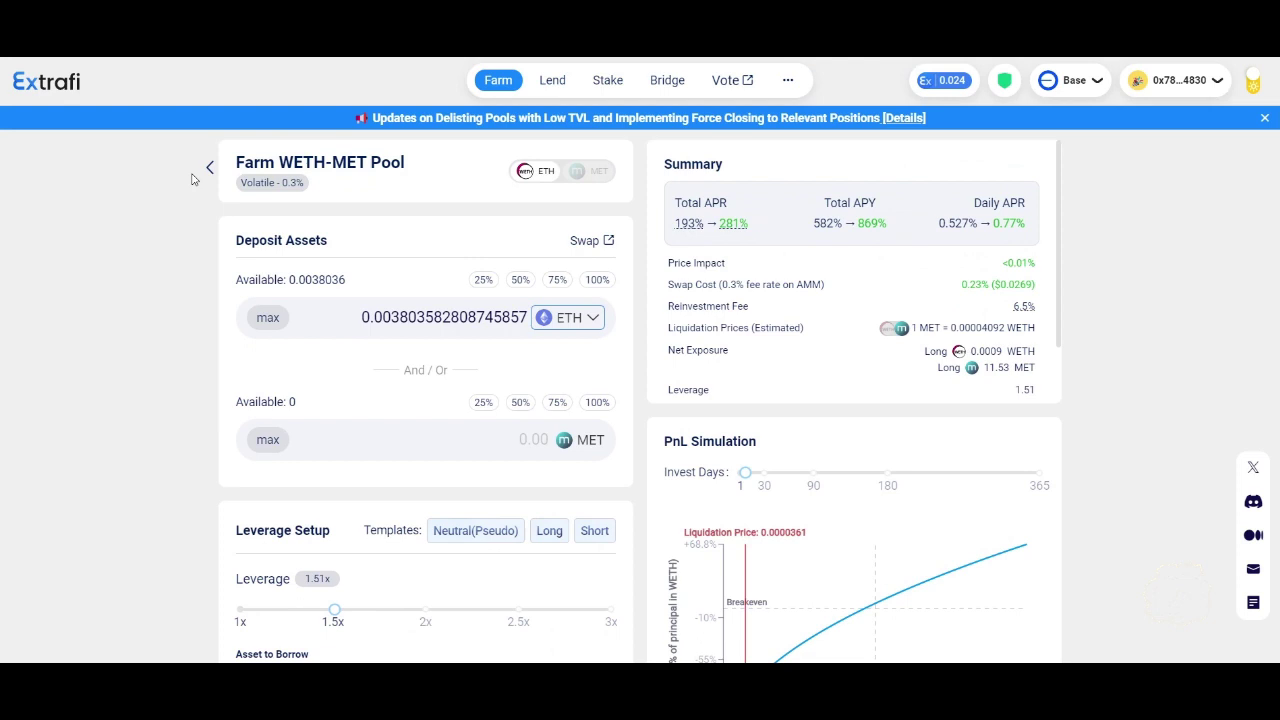
scroll(163, 331, down, 3)
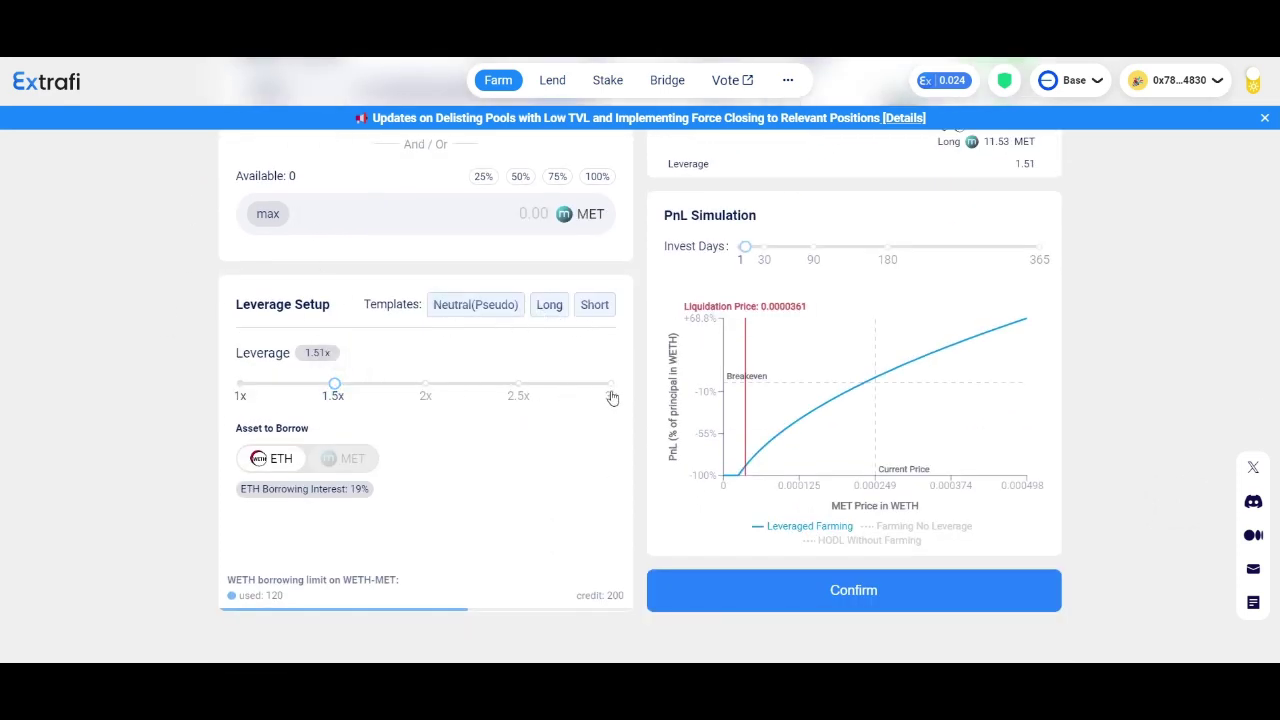
mouse_move(546, 314)
scroll(505, 410, up, 2)
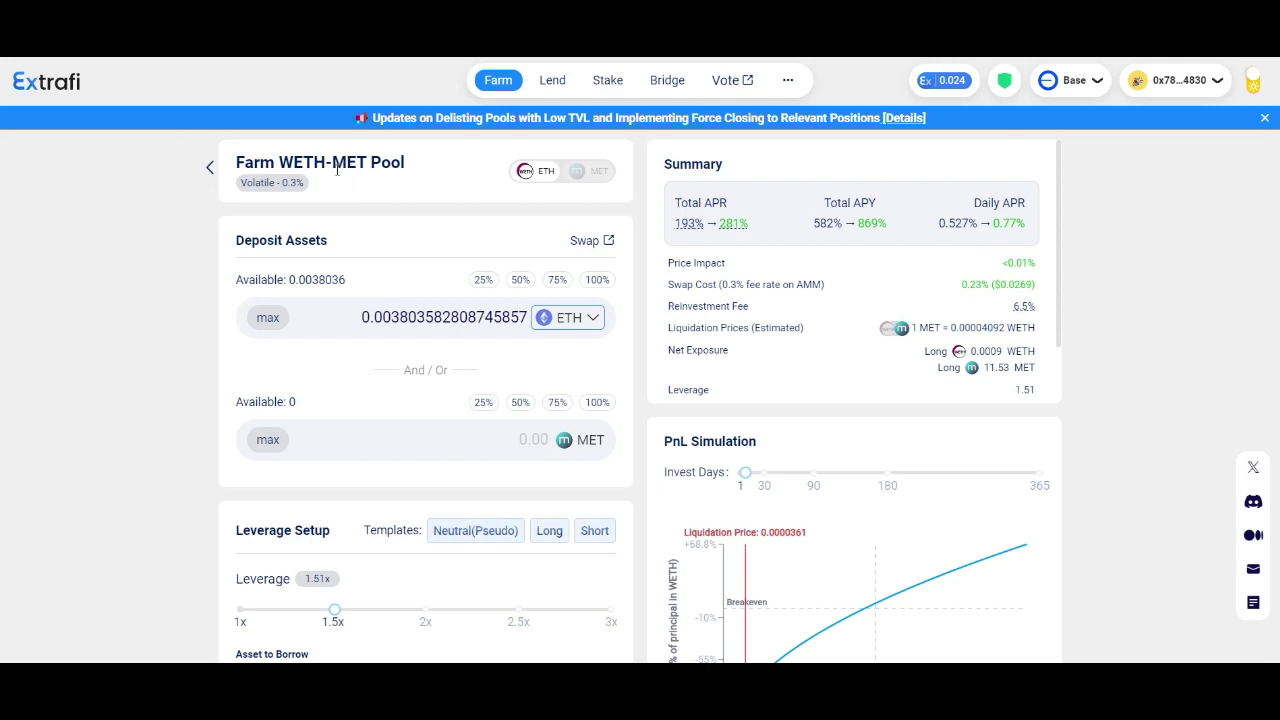
double_click(340, 165)
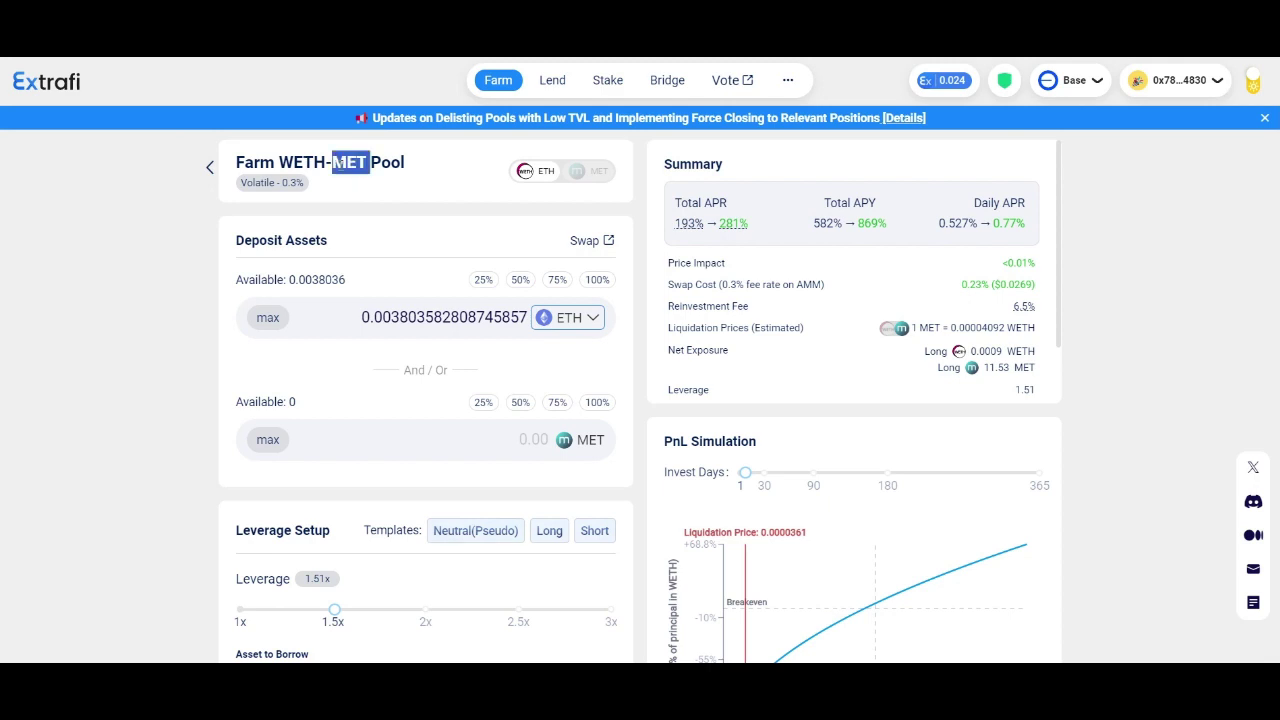
Step: Return to the Farm page, zoom out, and scroll up to the five My Positions entries
click(207, 172)
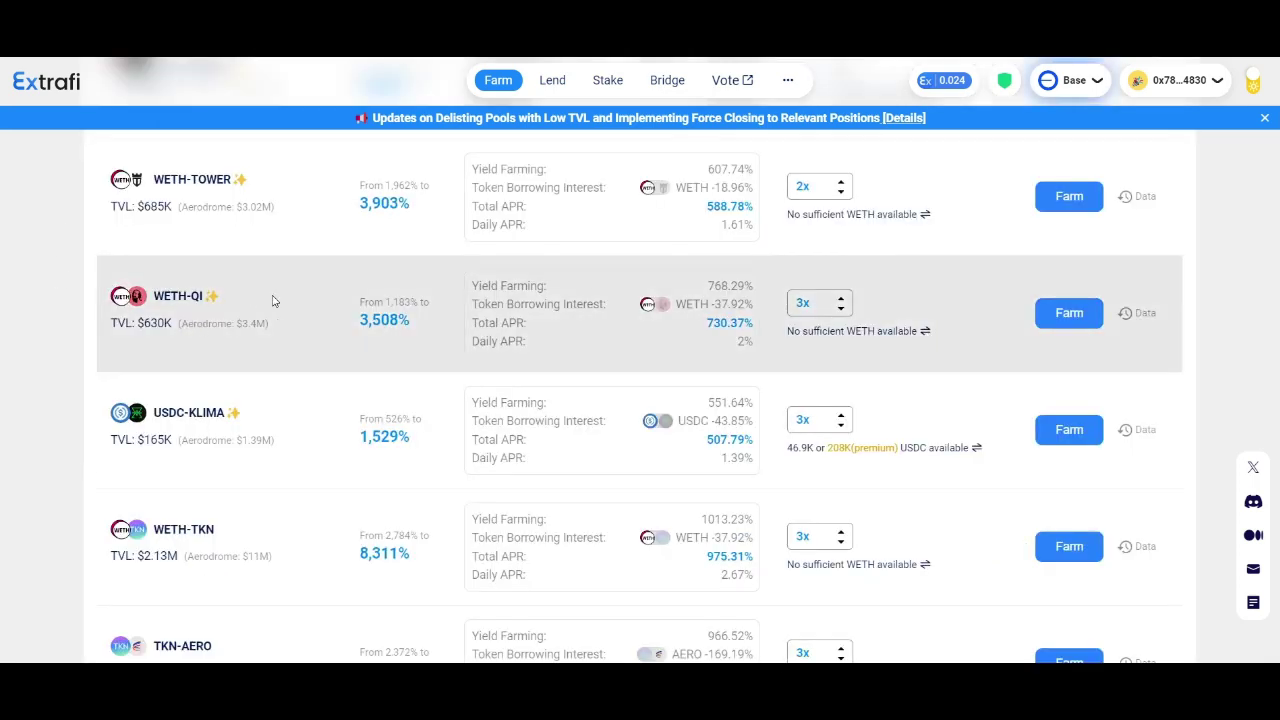
key(ctrl+minus)
key(ctrl+minus)
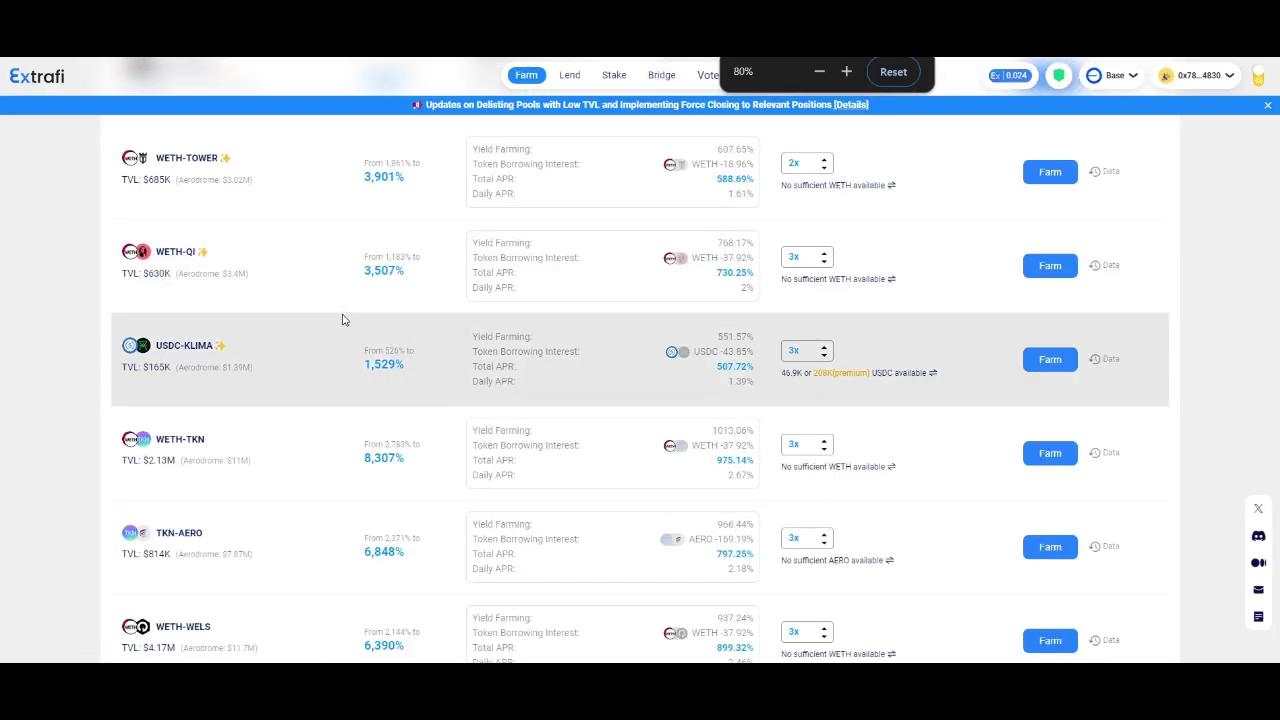
scroll(362, 372, up, 3)
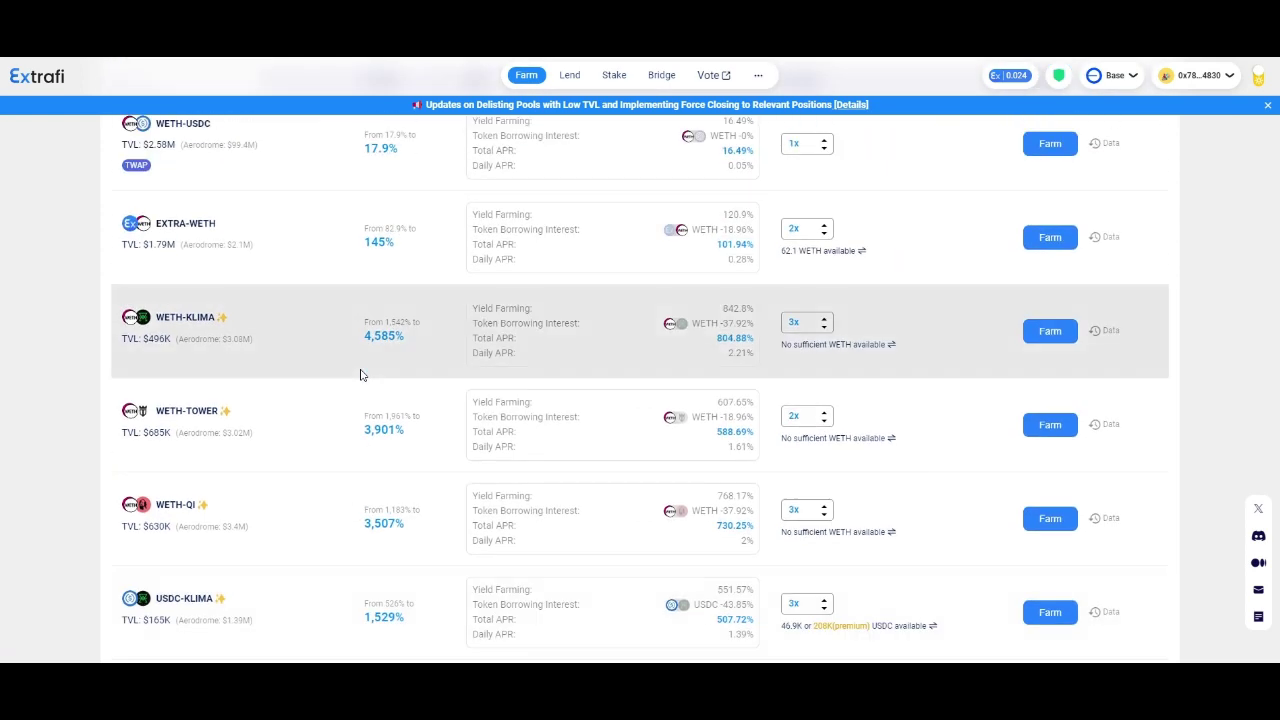
scroll(362, 375, up, 10)
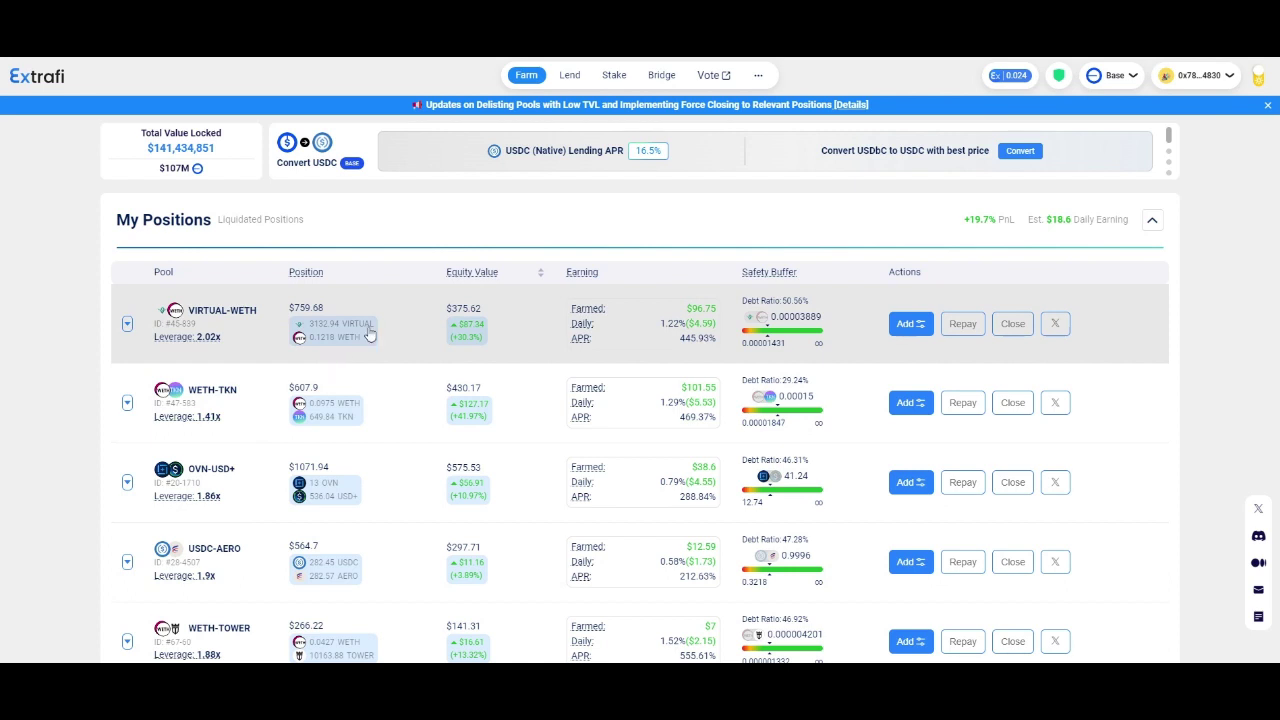
mouse_move(205, 340)
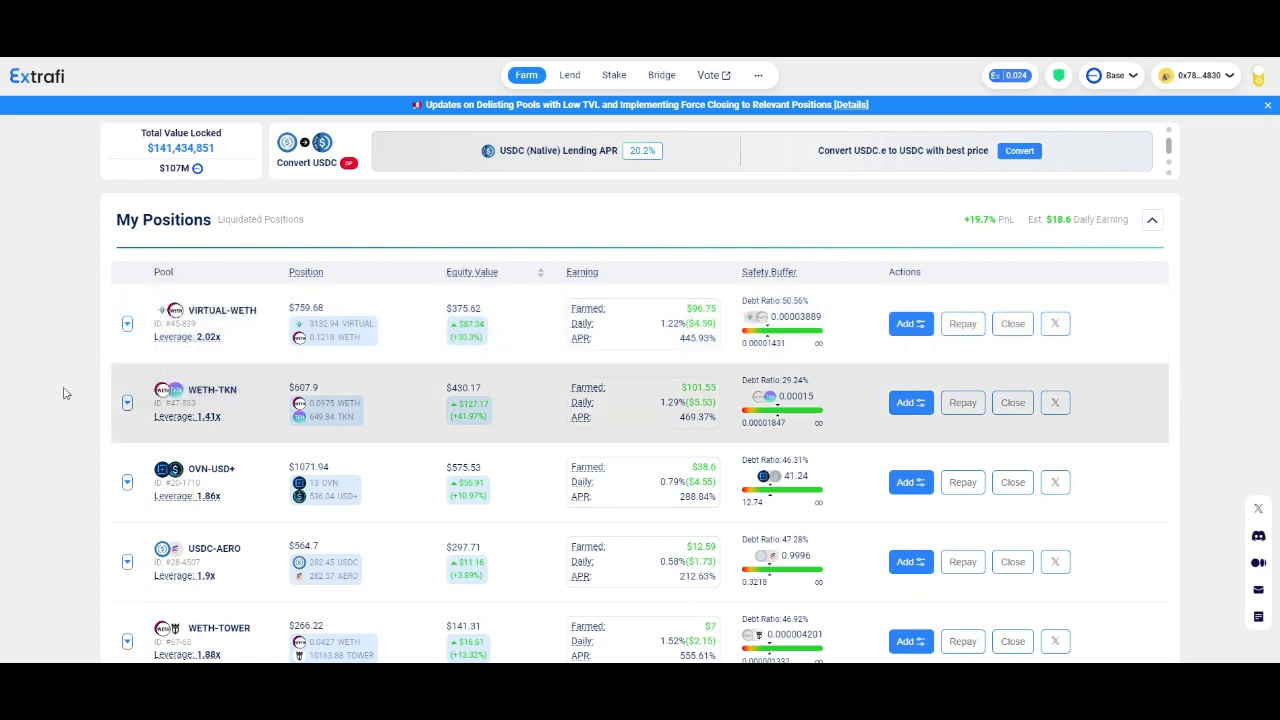
scroll(63, 393, down, 1)
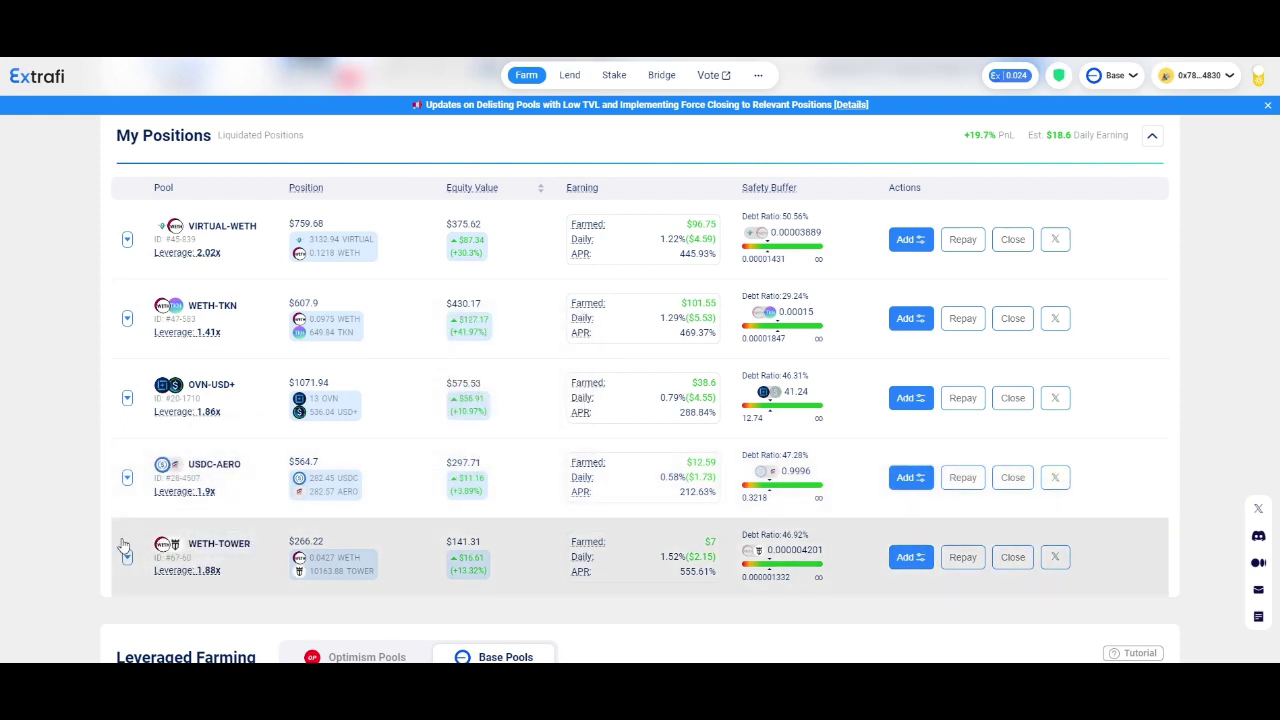
scroll(85, 535, down, 1)
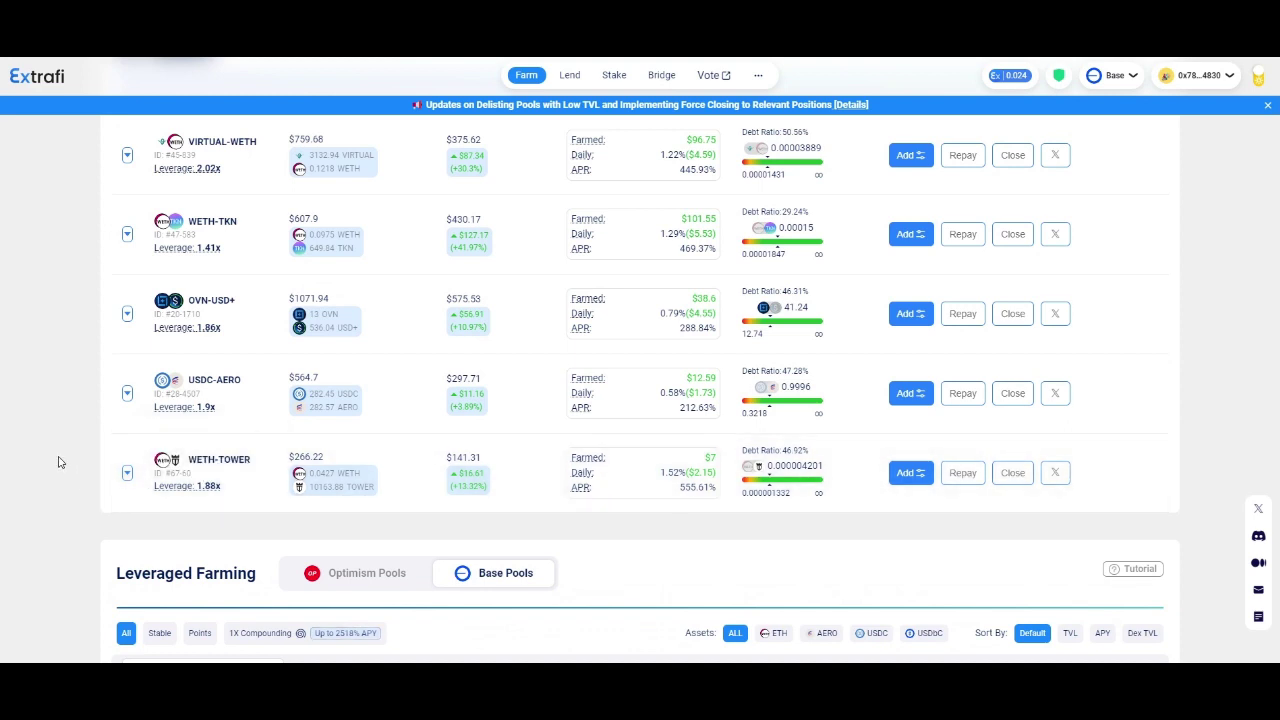
mouse_move(463, 470)
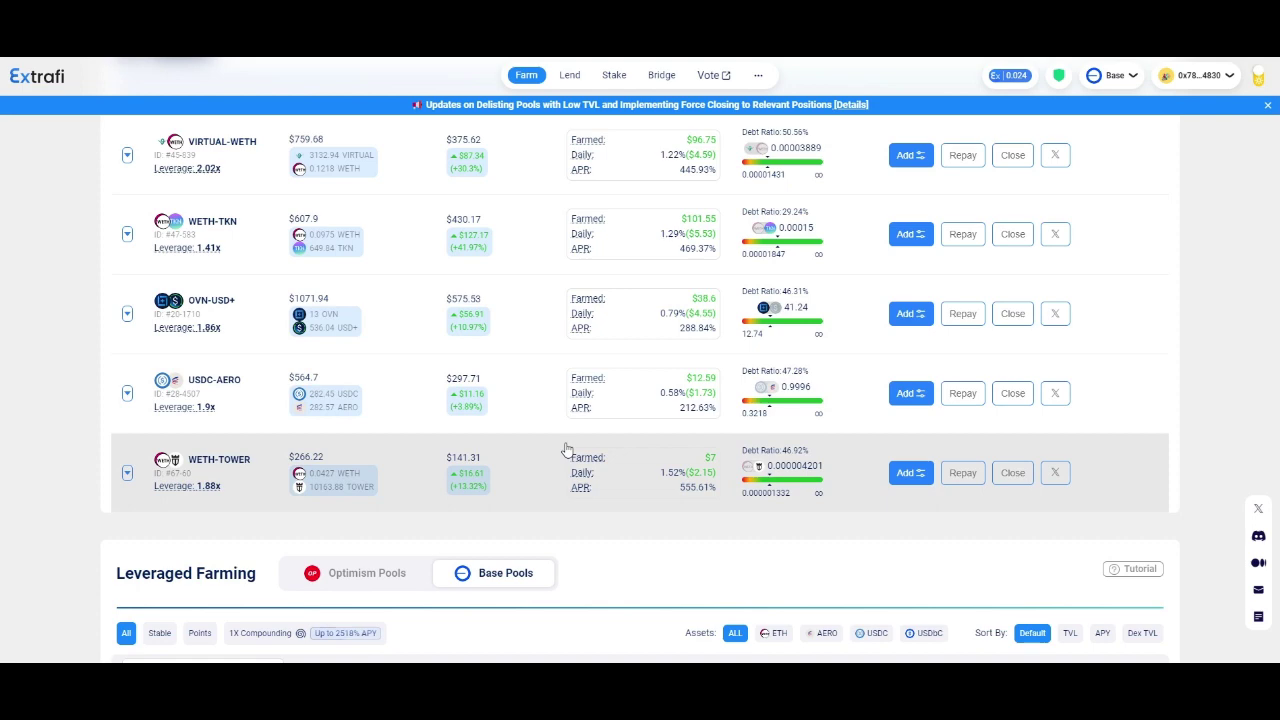
scroll(463, 467, up, 1)
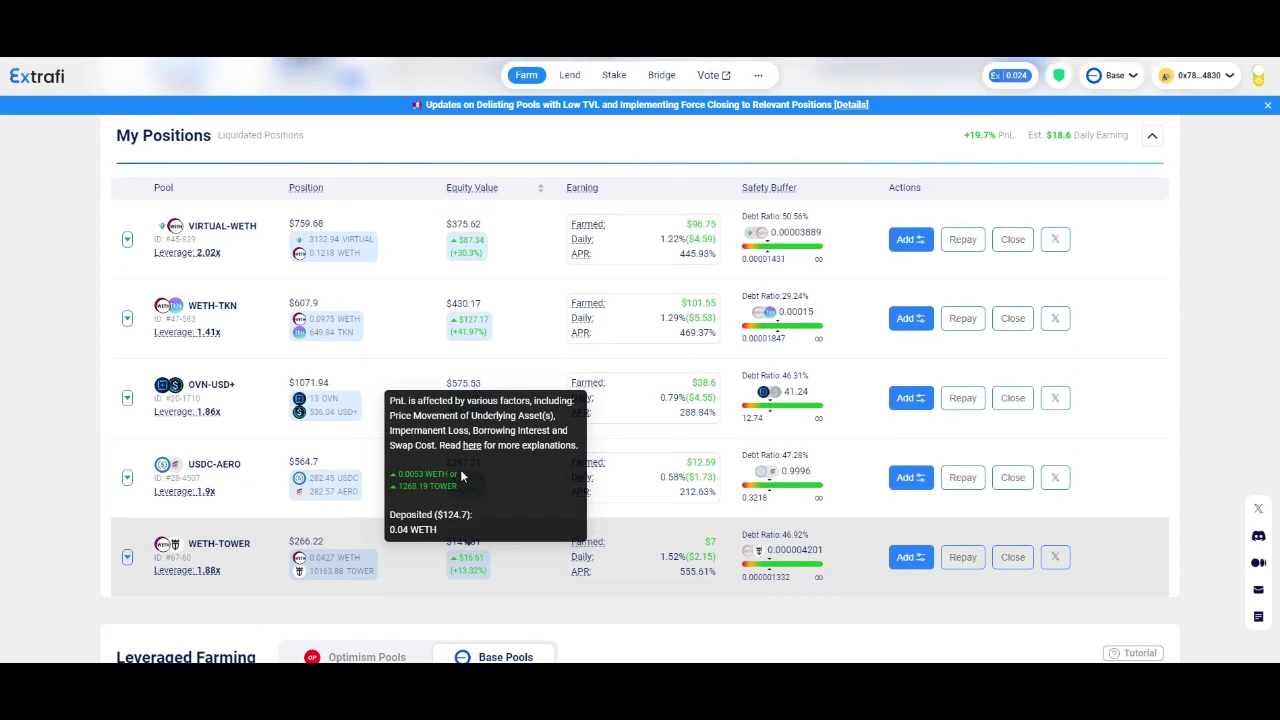
scroll(27, 422, down, 1)
scroll(40, 405, down, 2)
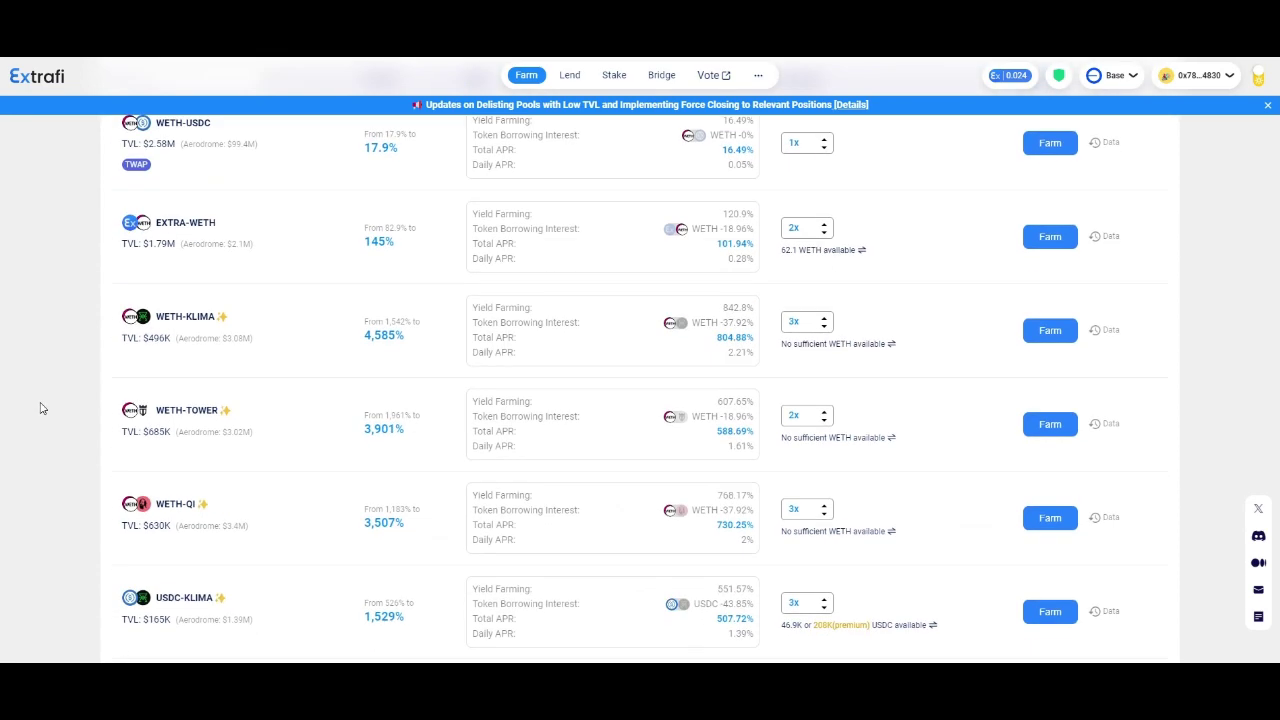
scroll(59, 395, up, 2)
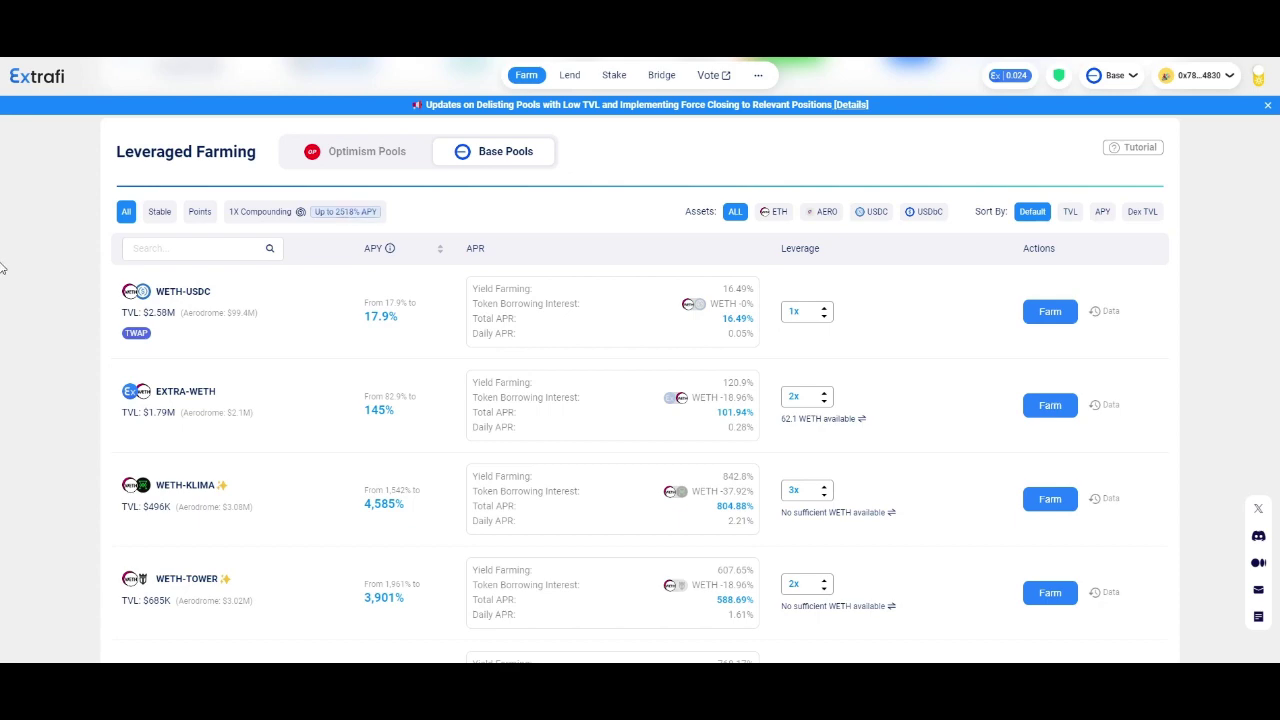
scroll(3, 267, up, 6)
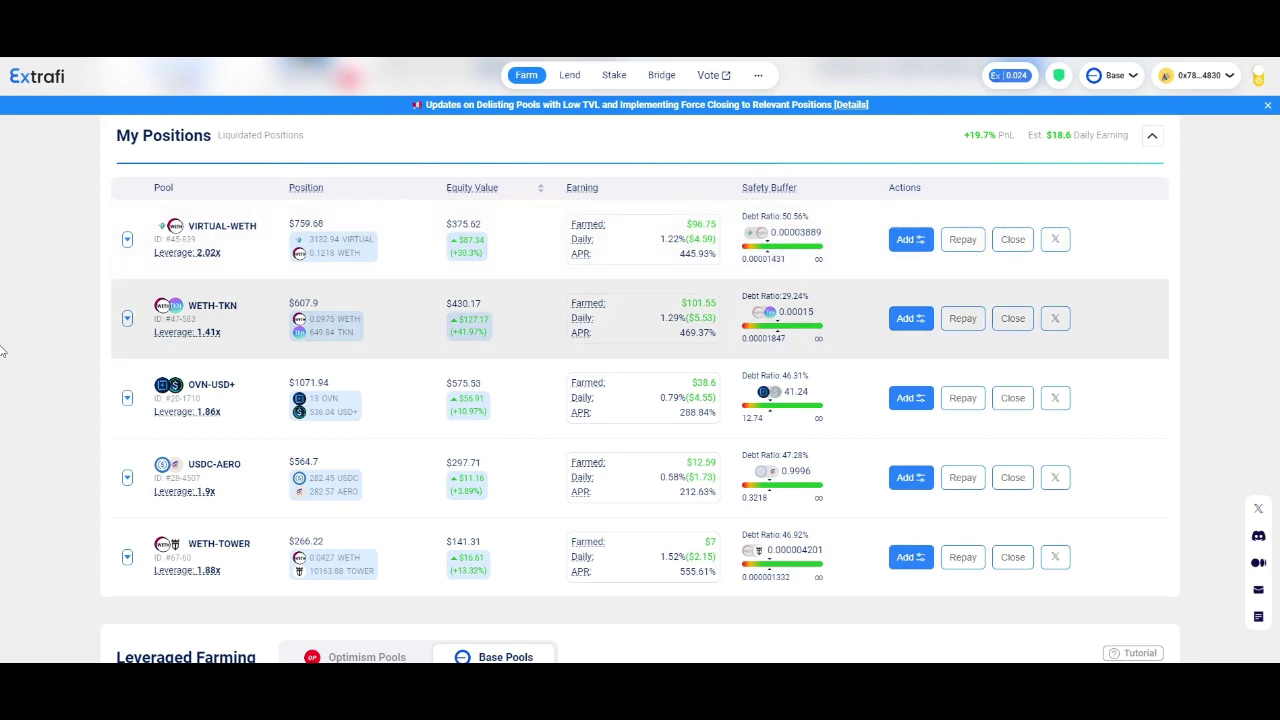
scroll(16, 333, down, 5)
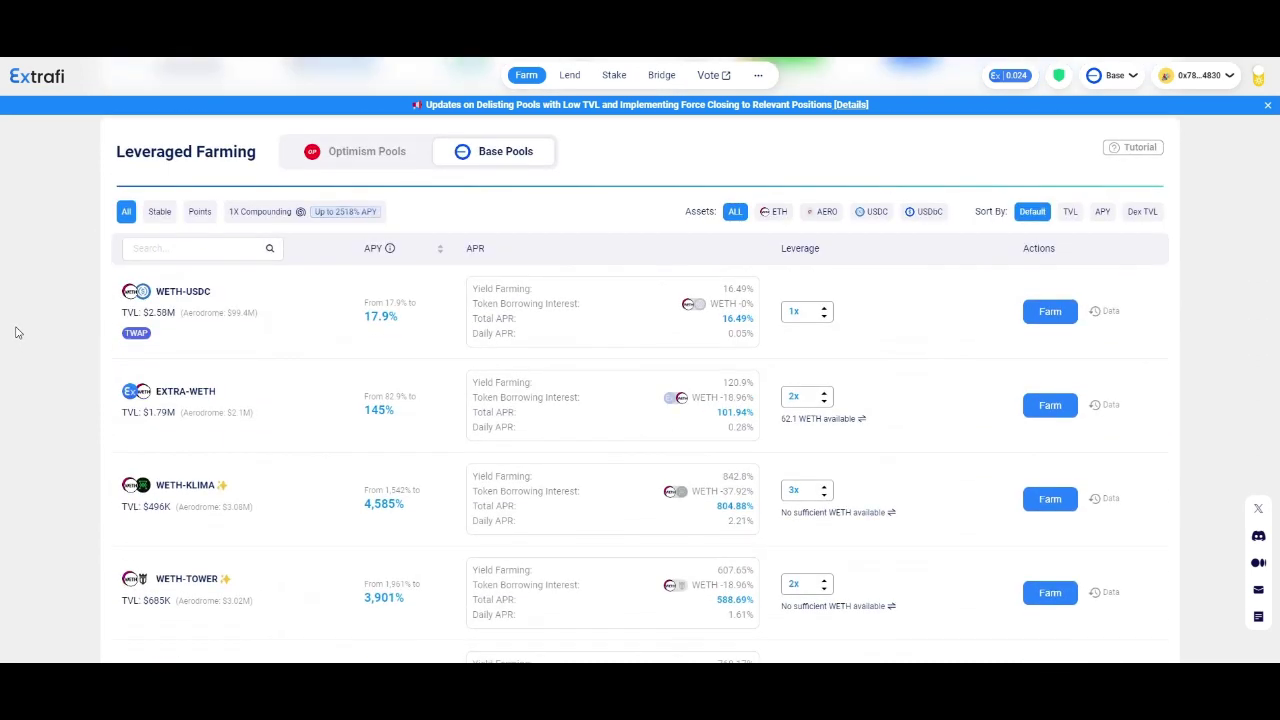